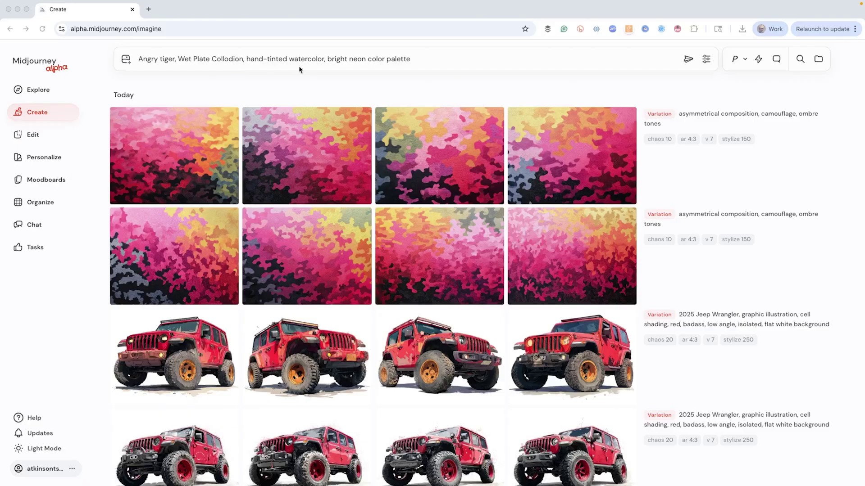
- Append --r 4 to the angry tiger prompt and review the generation settings sliders
click(424, 64)
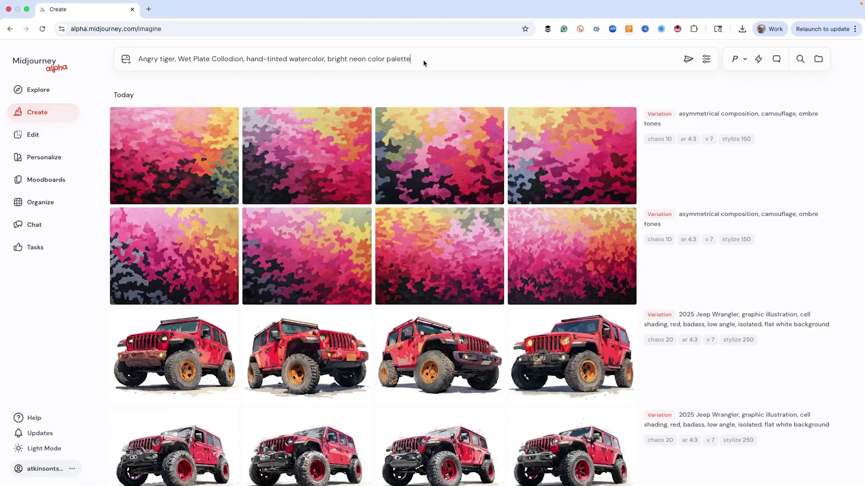
text(--r 4)
click(706, 59)
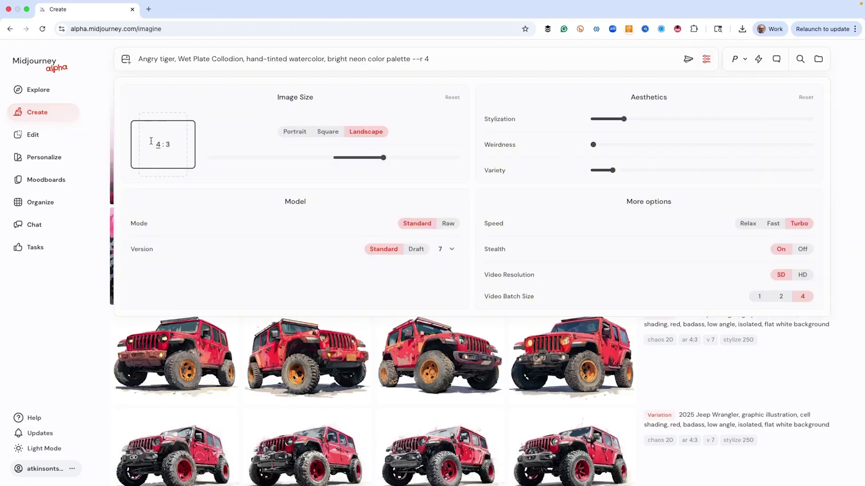
mouse_move(629, 121)
mouse_move(605, 179)
- Submit the tiger prompt for four batches and open a rainbow neon tiger full-size
click(436, 59)
key(Return)
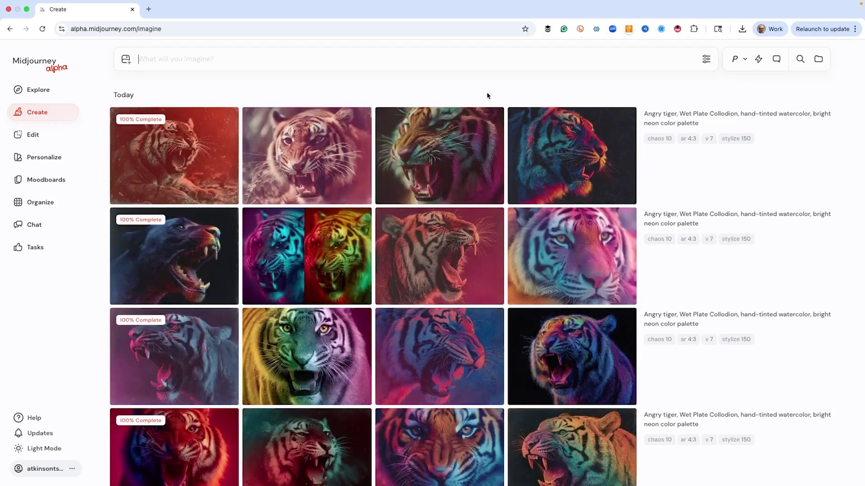
scroll(451, 252, down, 4)
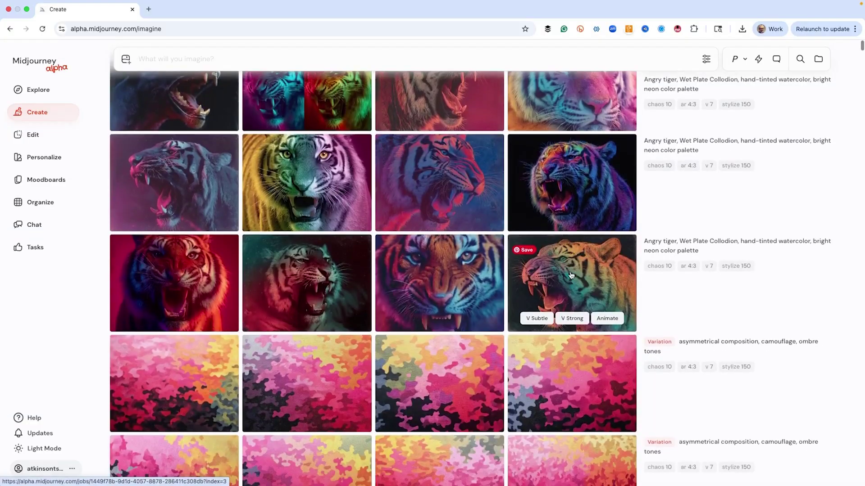
click(595, 276)
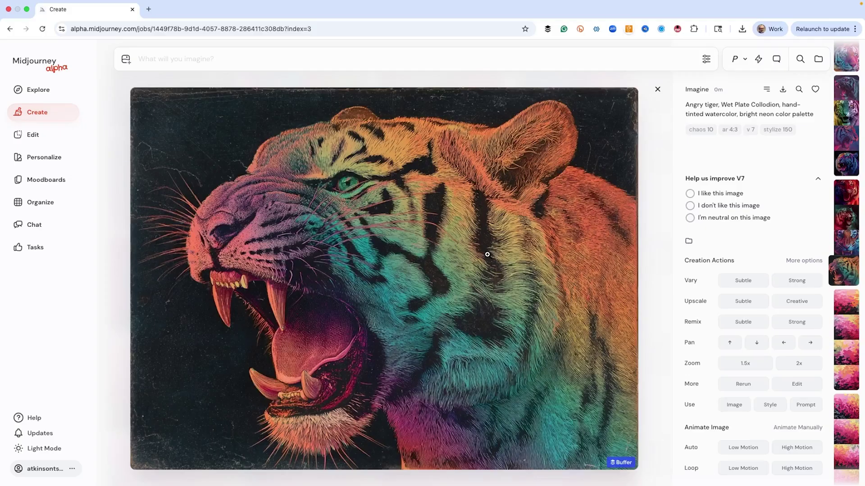
- Browse back through earlier tiger jobs, then forward to a snarling neon tiger in profile
key(Left)
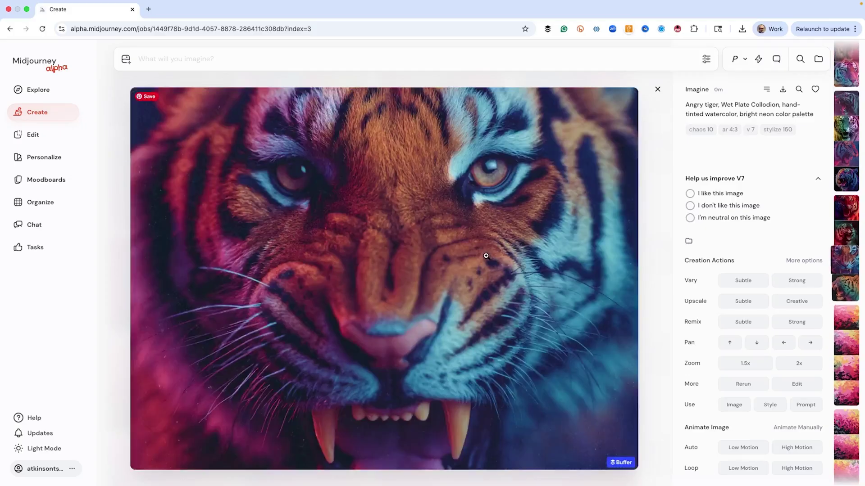
key(Left)
key(Left)
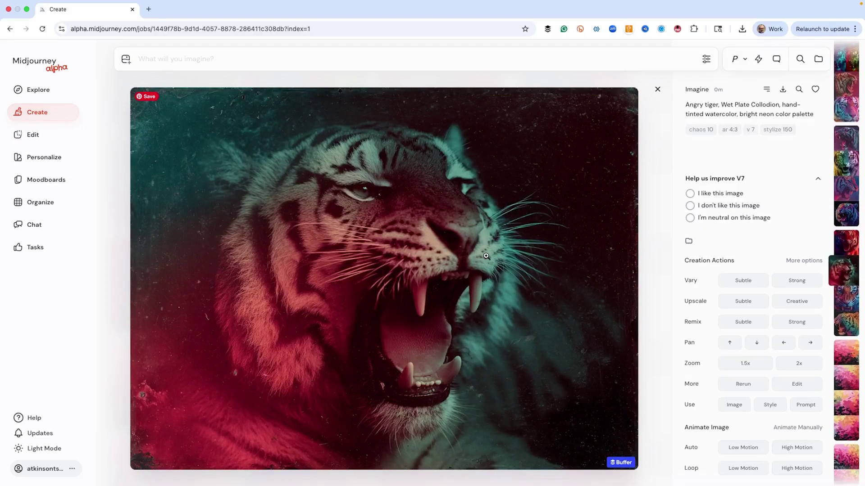
key(Left)
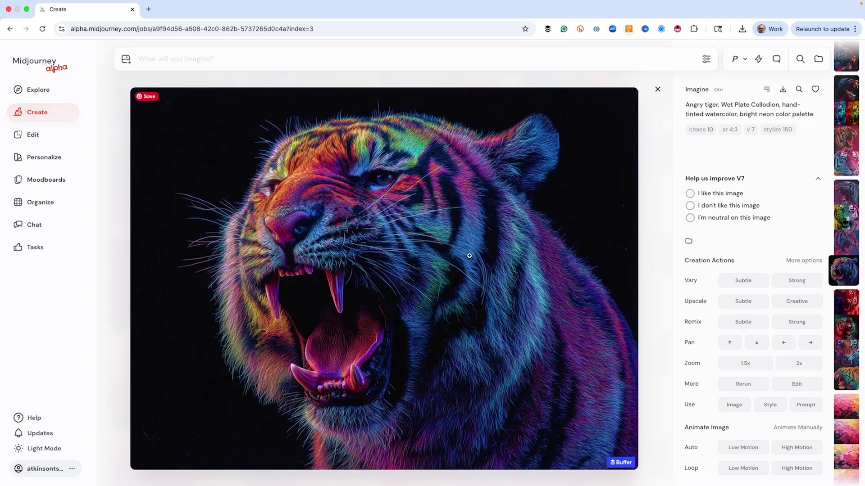
key(Up)
key(Up)
key(Up)
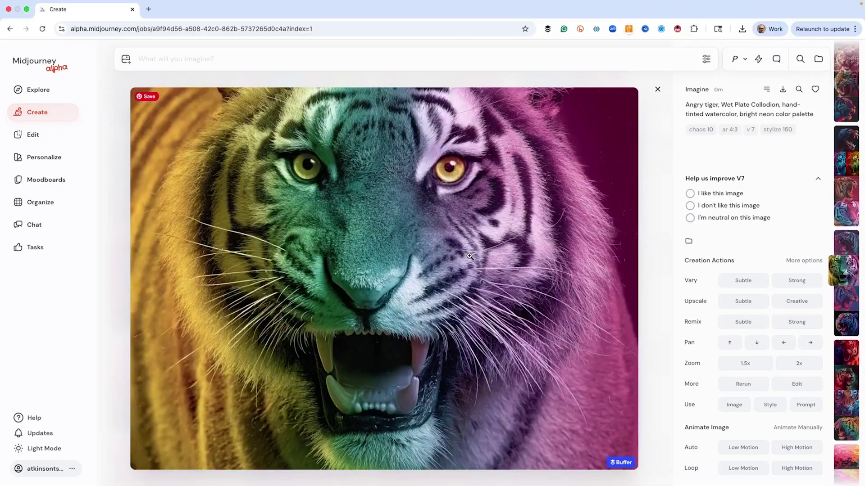
key(Up)
key(Up)
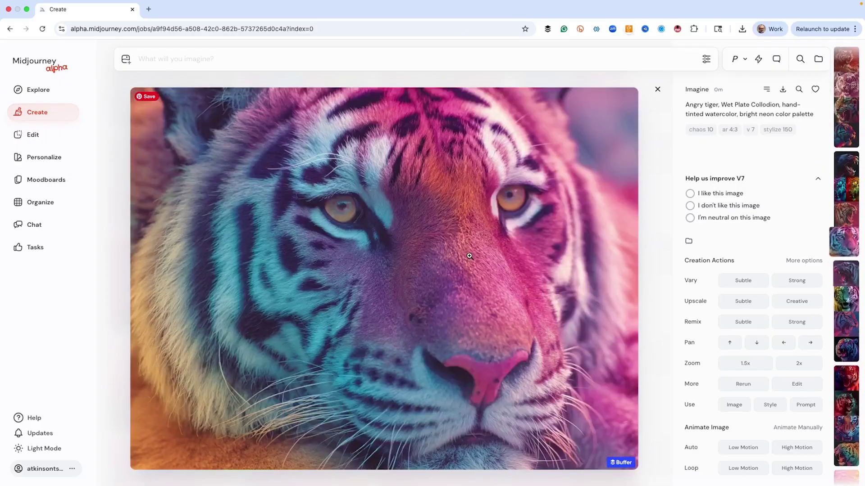
key(Up)
key(Up)
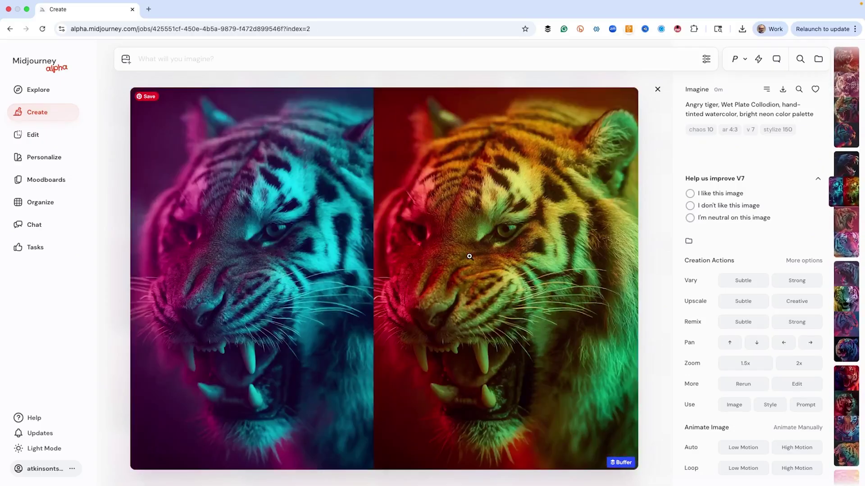
key(Up)
key(Up)
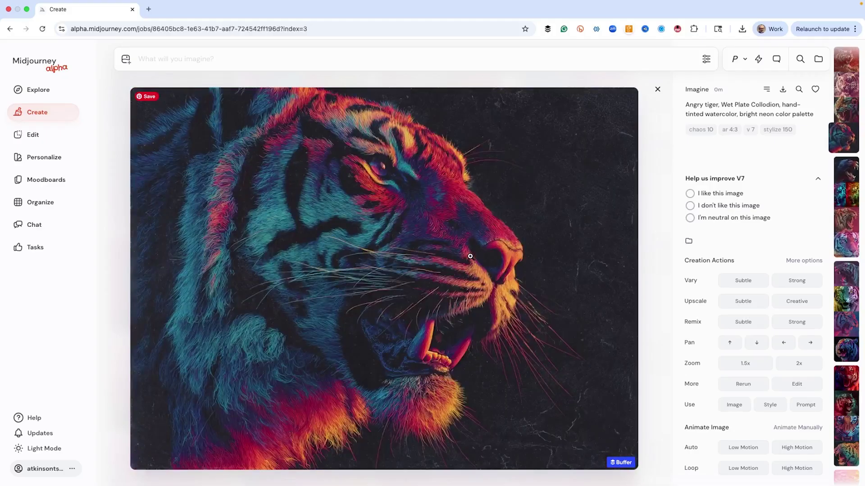
key(Up)
key(Up)
key(Up)
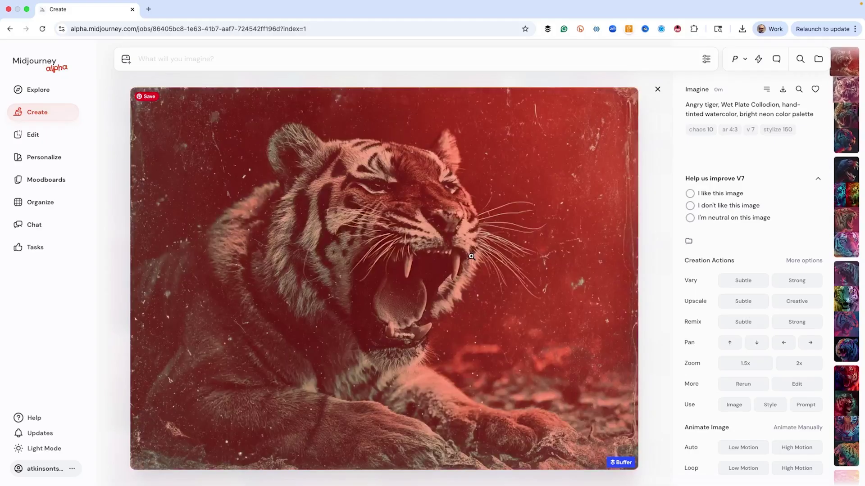
key(Down)
key(Down)
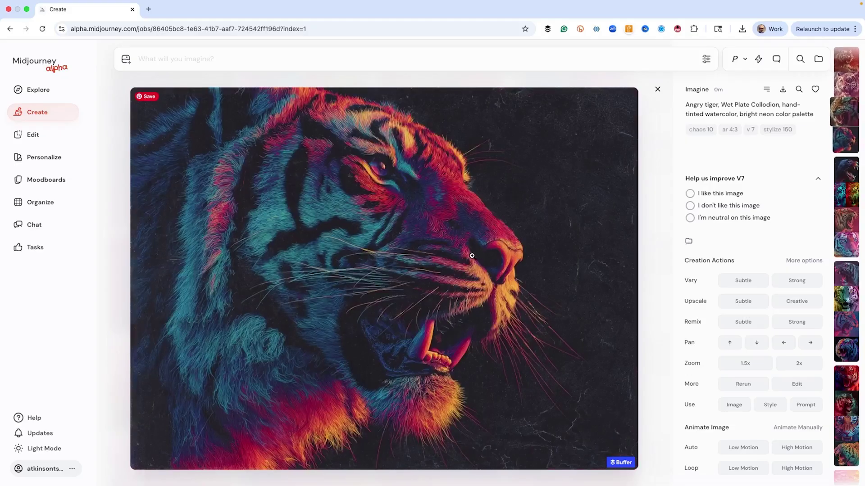
key(Down)
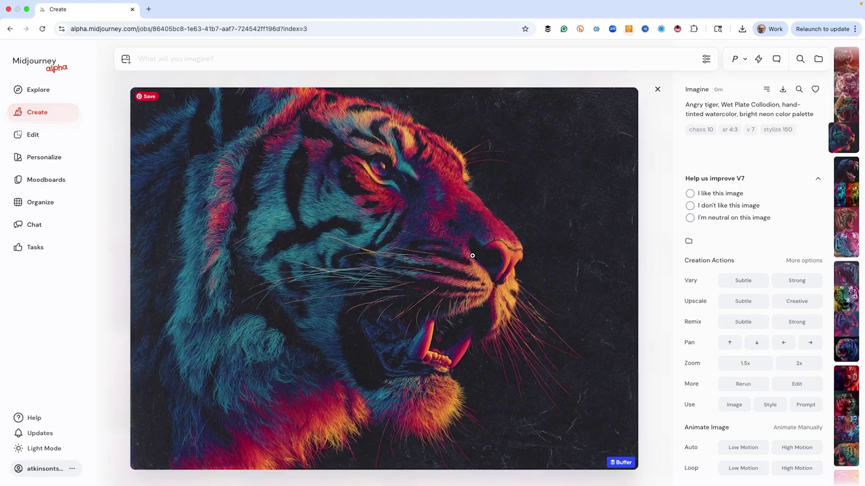
- Paste the embroidered American eagle head prompt with --r 4, submit it, and close the lightbox
click(160, 60)
text(embroidery, macro photography, thread details, American eagle head, hyperrealism, dramatic lighting, isolated, flat white background)
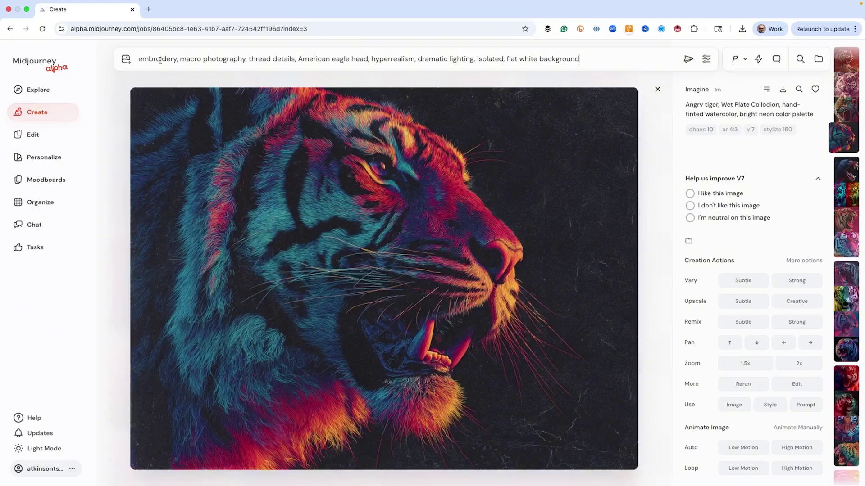
text(--r 4)
key(Return)
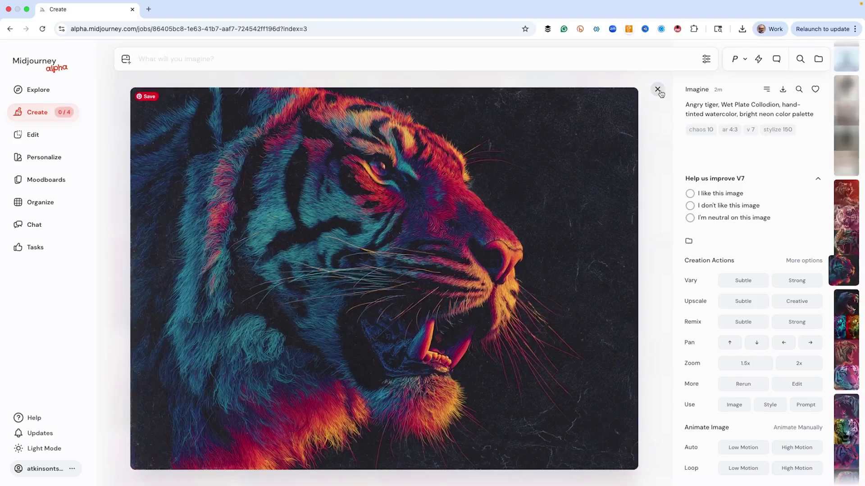
click(657, 90)
scroll(438, 228, down, 1)
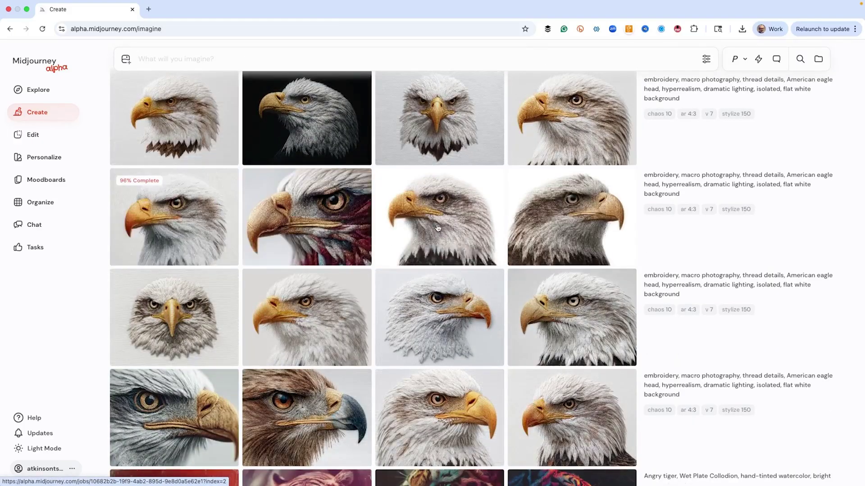
- Open an eagle result full-size and step back to its job's first image
click(559, 420)
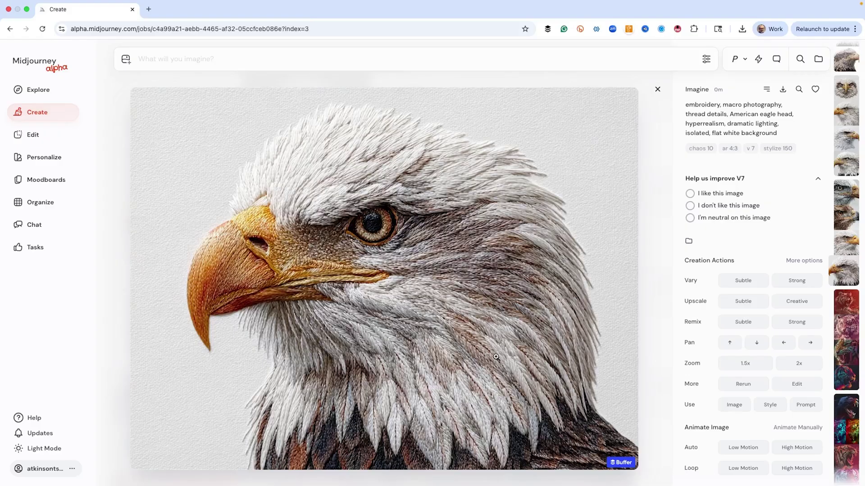
key(Left)
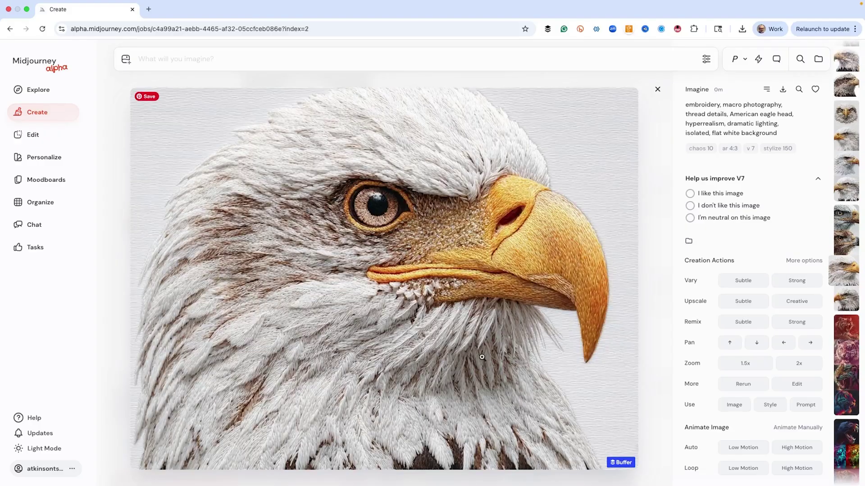
key(Left)
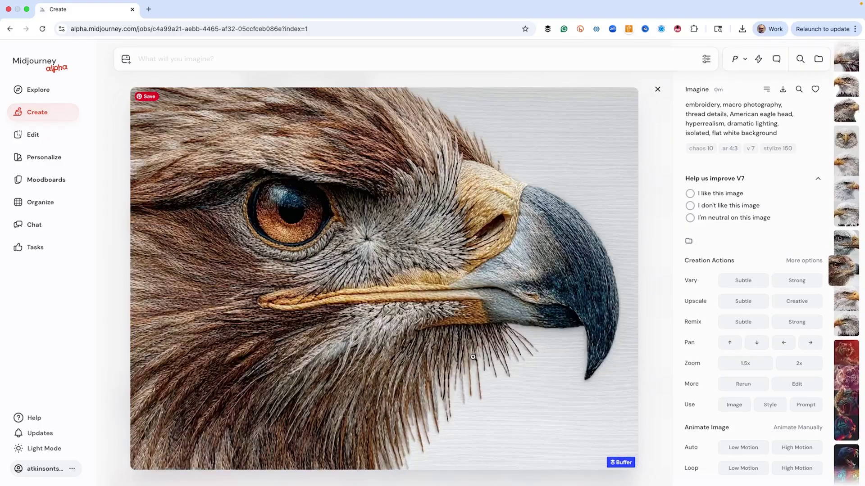
key(Left)
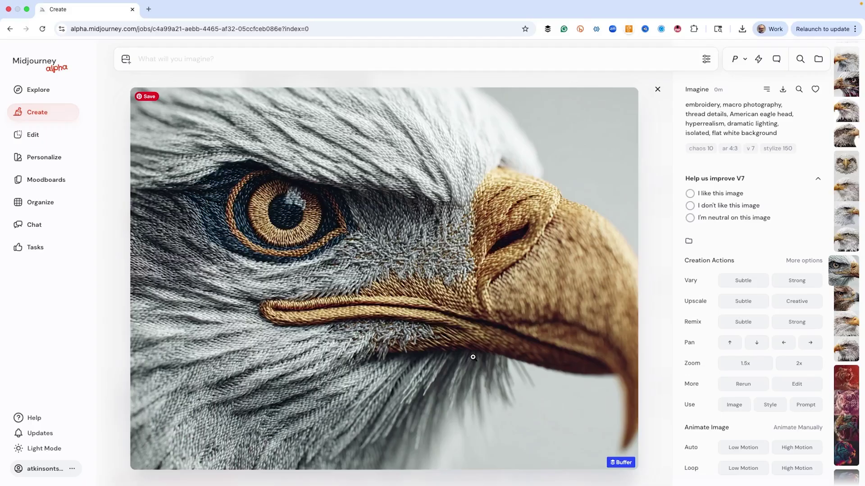
scroll(472, 357, down, 1)
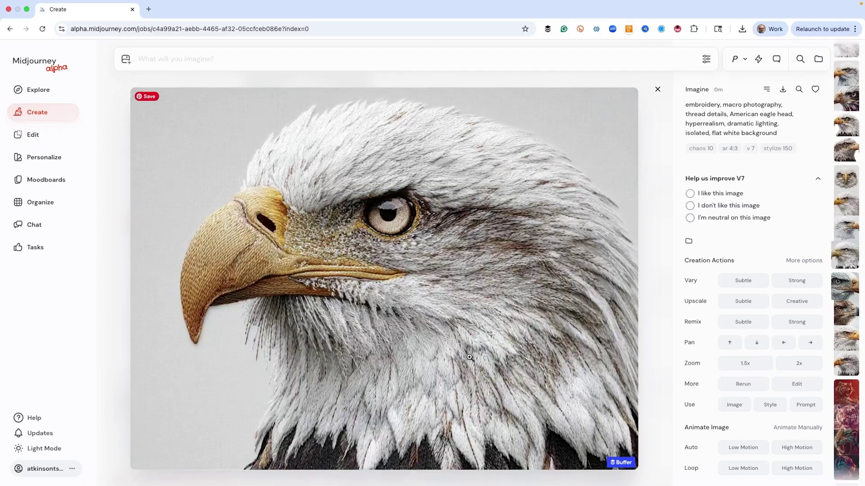
scroll(471, 358, down, 1)
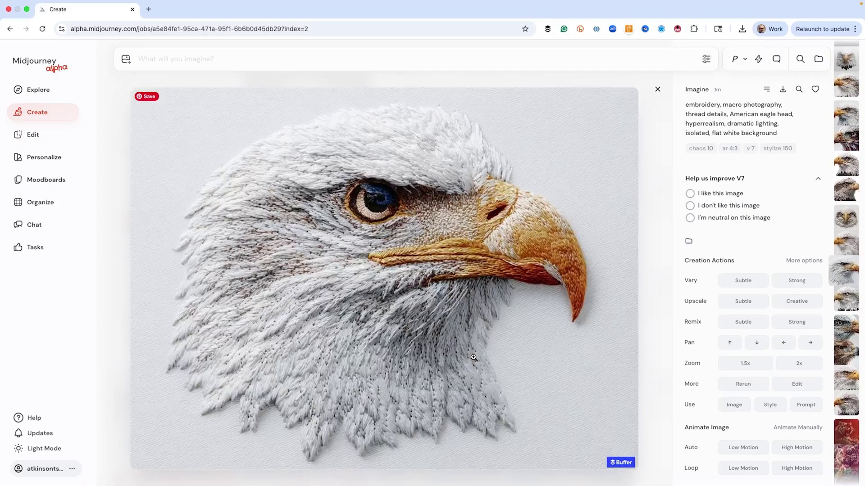
scroll(475, 358, down, 1)
scroll(474, 358, down, 1)
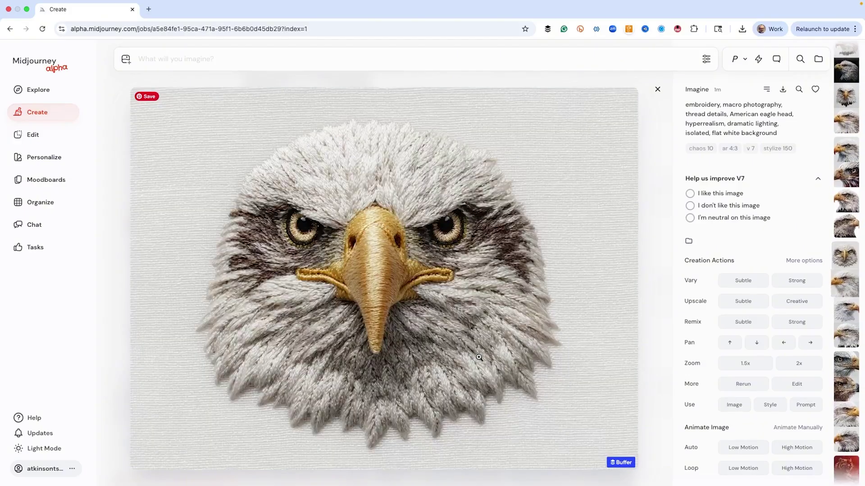
scroll(478, 357, down, 1)
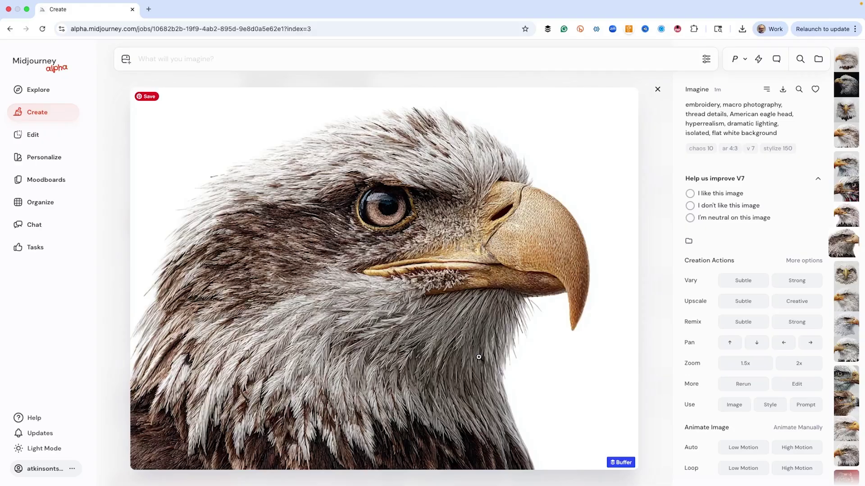
- Step back to a lifelike bald eagle head on white and copy its prompt via Use > Prompt
key(Left)
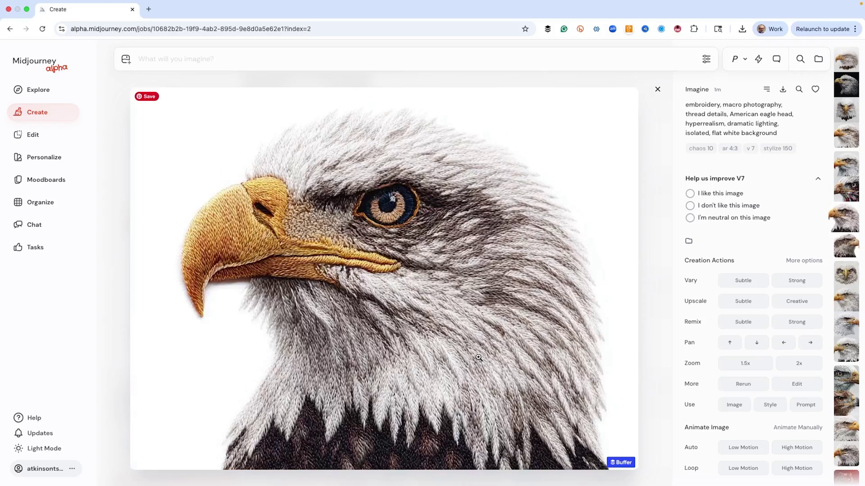
key(Left)
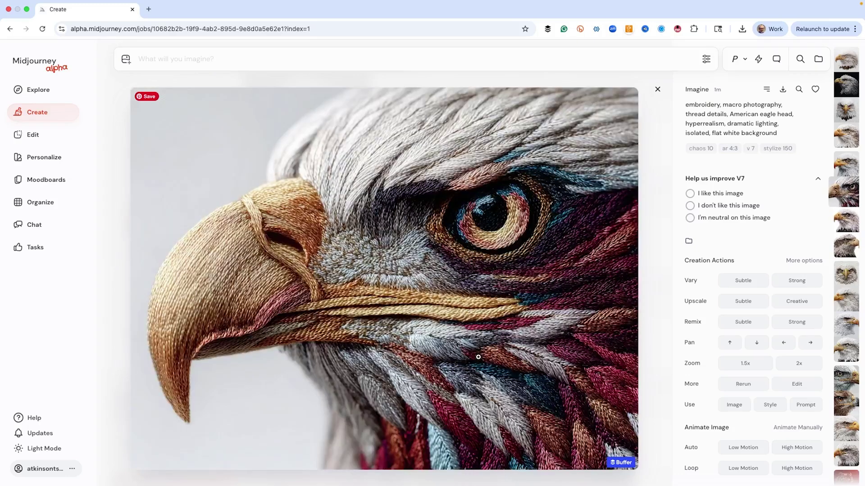
key(Left)
key(Left)
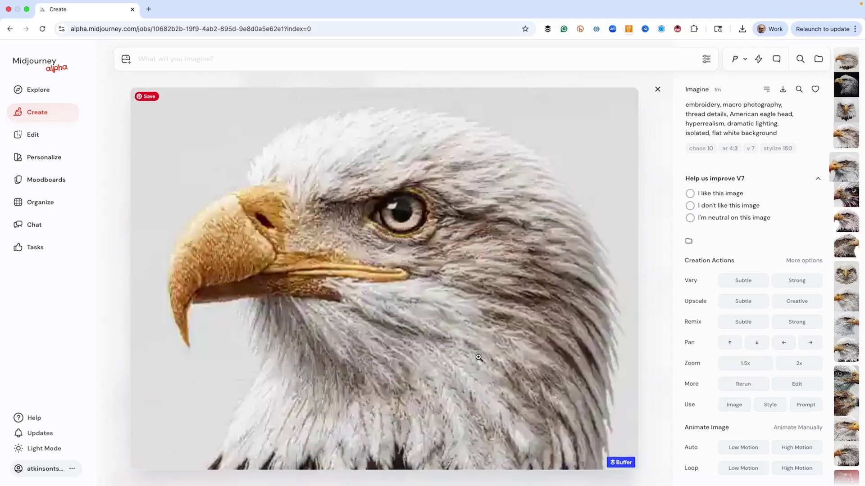
key(Left)
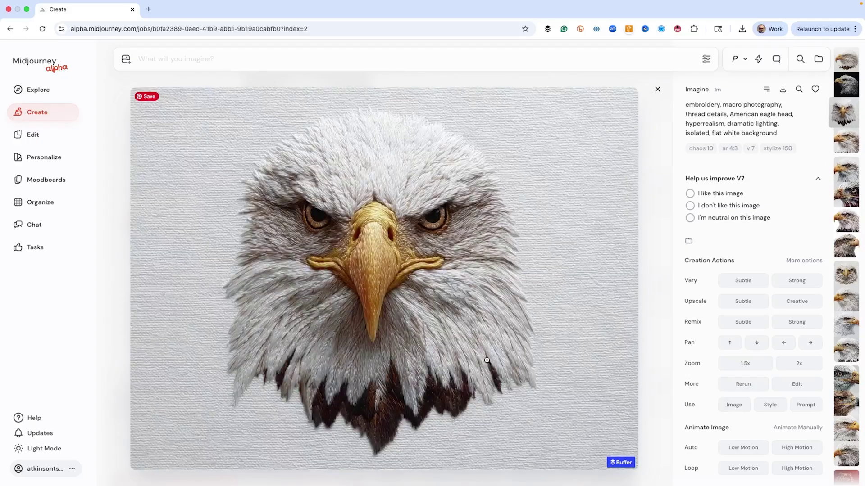
key(Left)
key(Left)
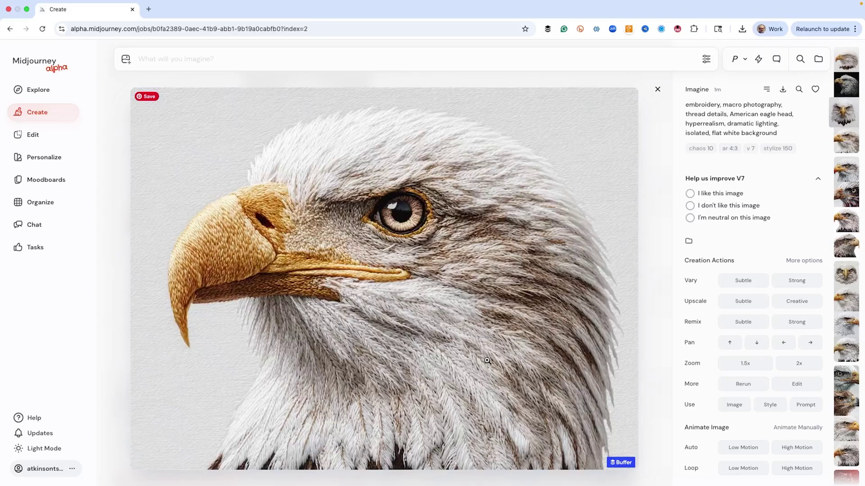
key(Left)
key(Left)
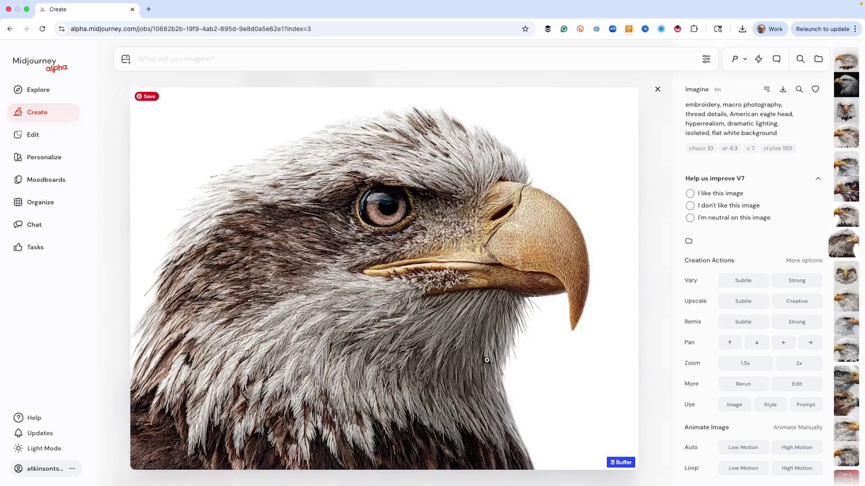
click(797, 401)
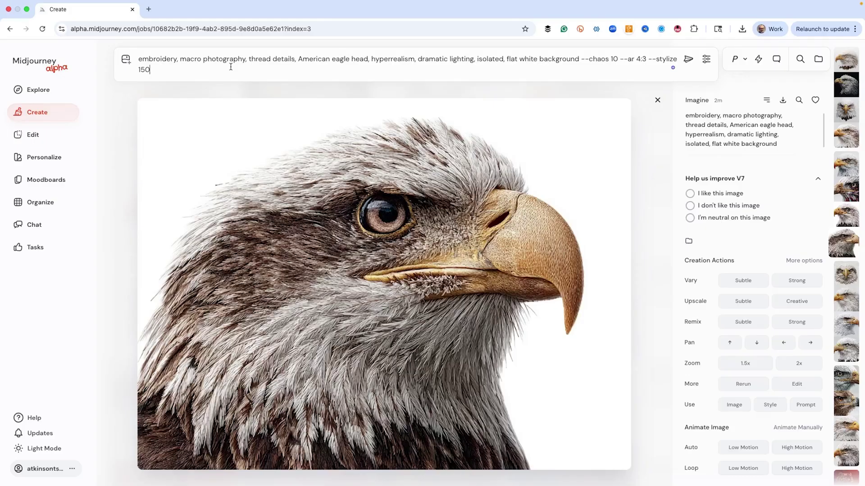
- Close the eagle view, paste the laughing Santa Claus hedcut prompt with --r 4, and submit it
click(162, 78)
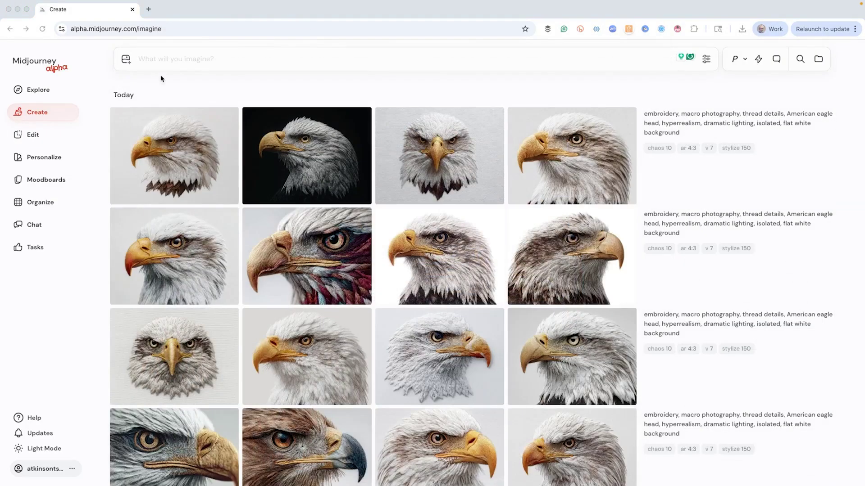
click(152, 58)
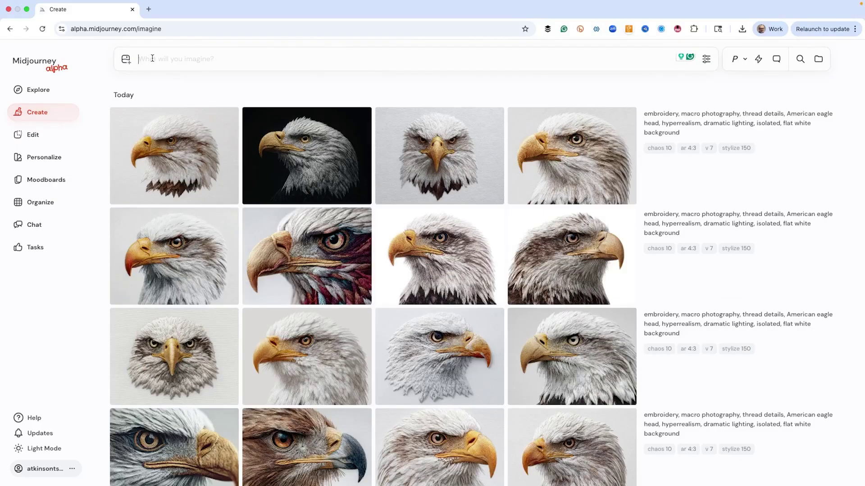
key(super+v)
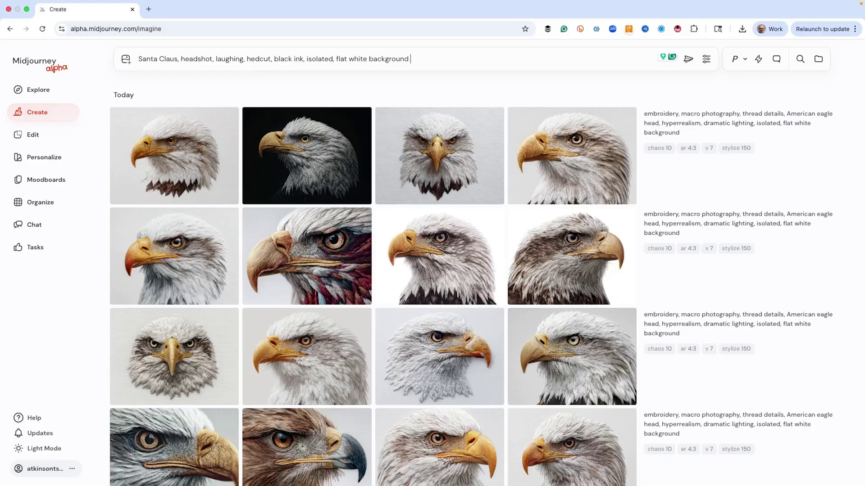
text(--r 4)
key(Return)
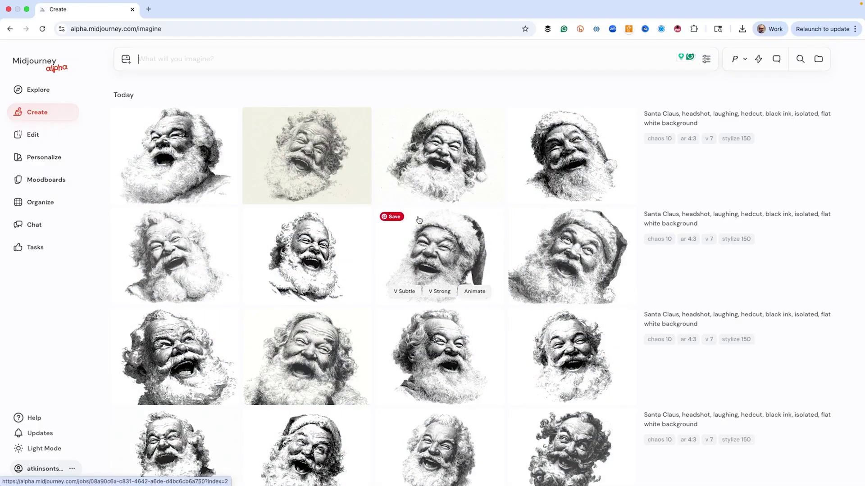
scroll(421, 220, down, 3)
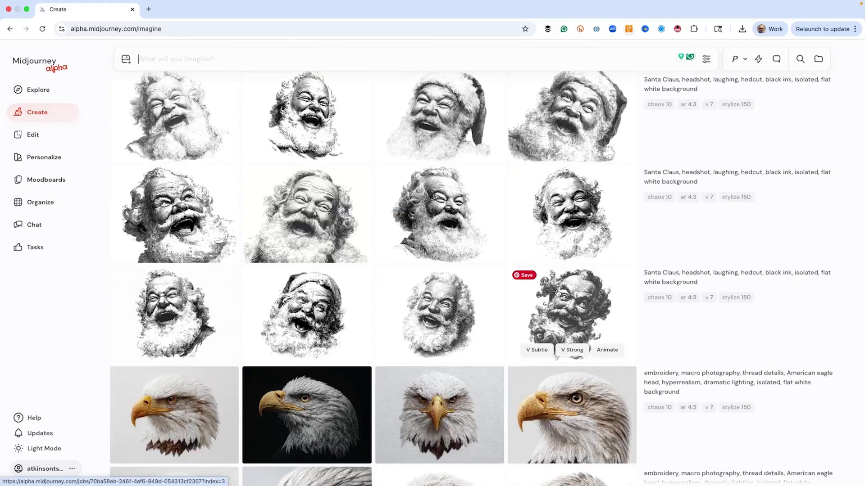
- Open a laughing Santa hedcut full-size and step back through its variations into the earlier job
click(554, 288)
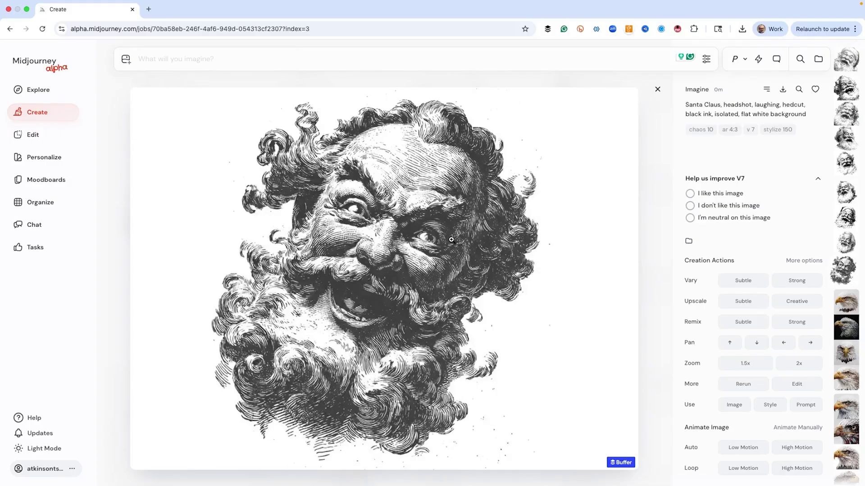
key(Left)
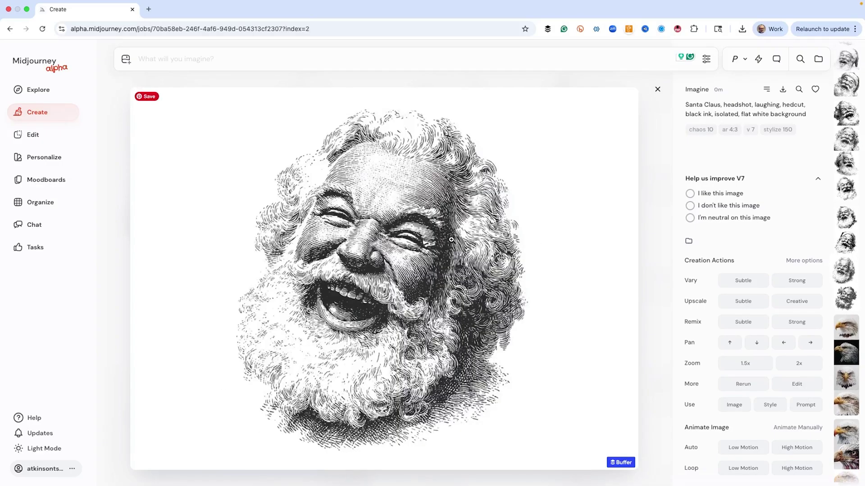
key(Left)
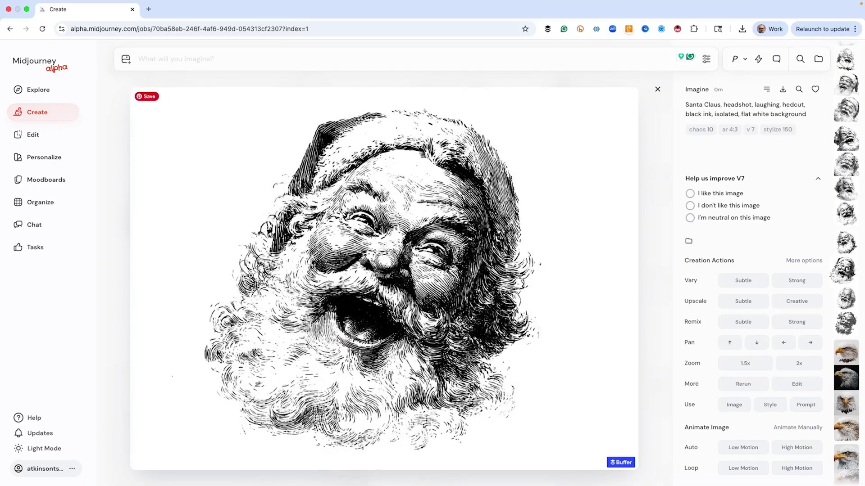
key(Left)
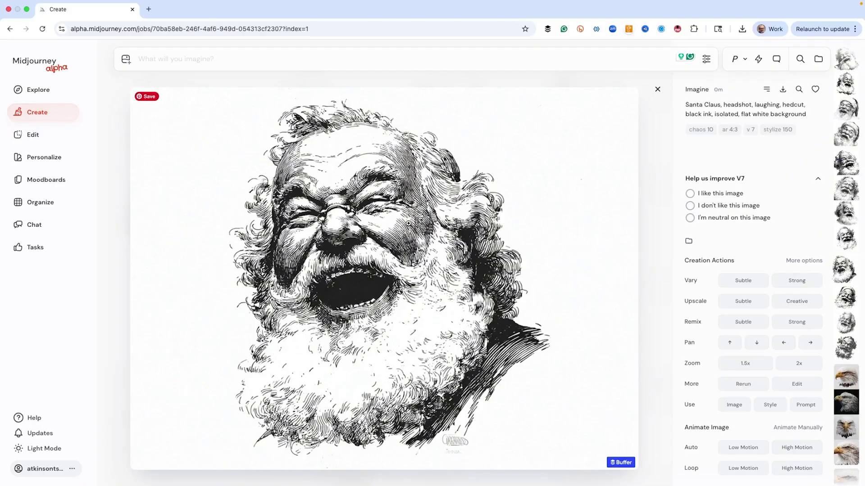
key(Left)
key(Left)
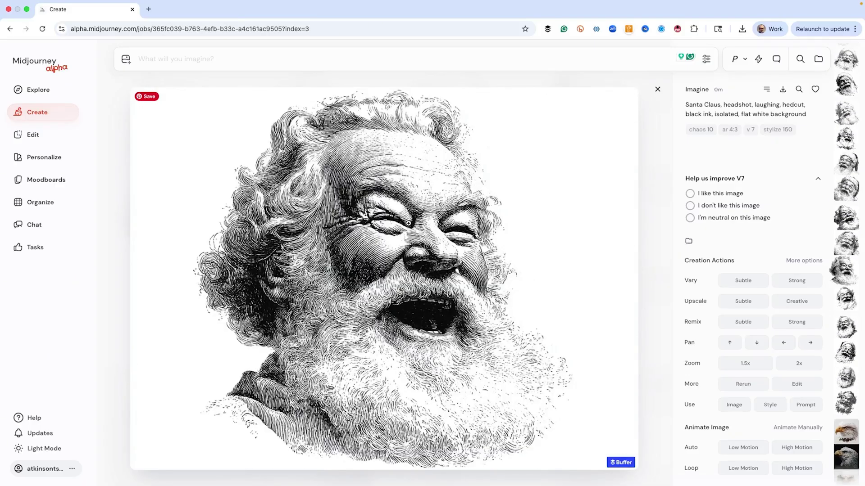
key(Left)
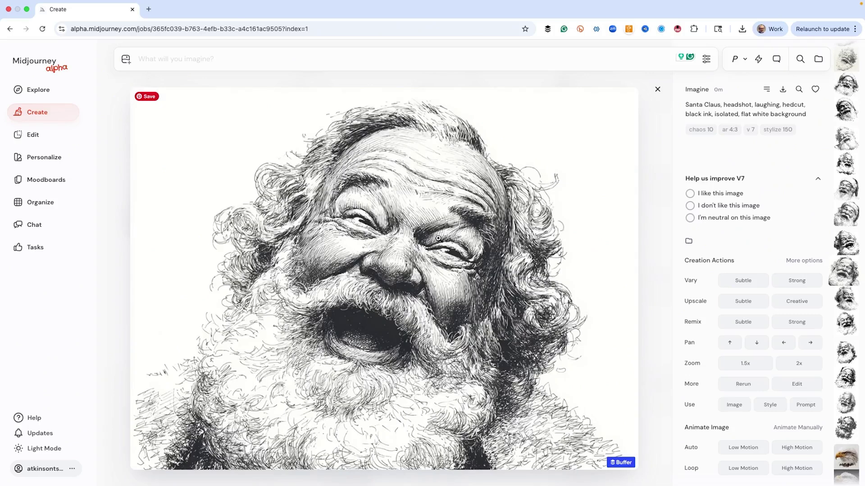
key(Left)
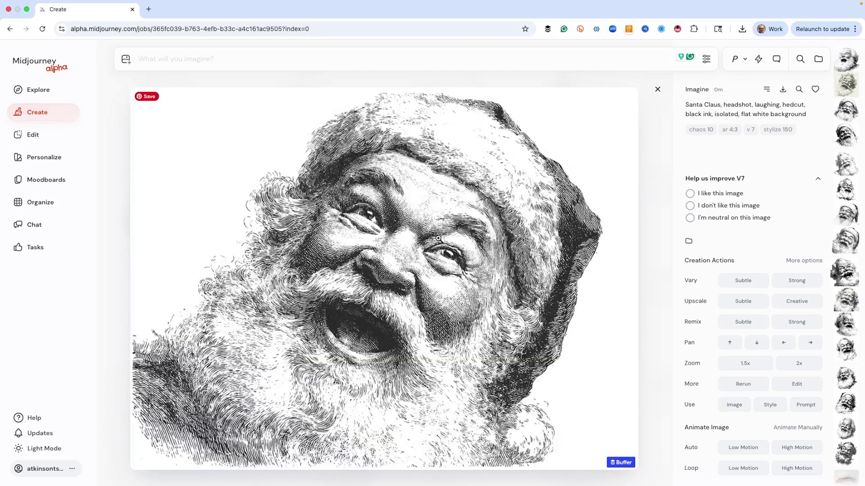
key(Left)
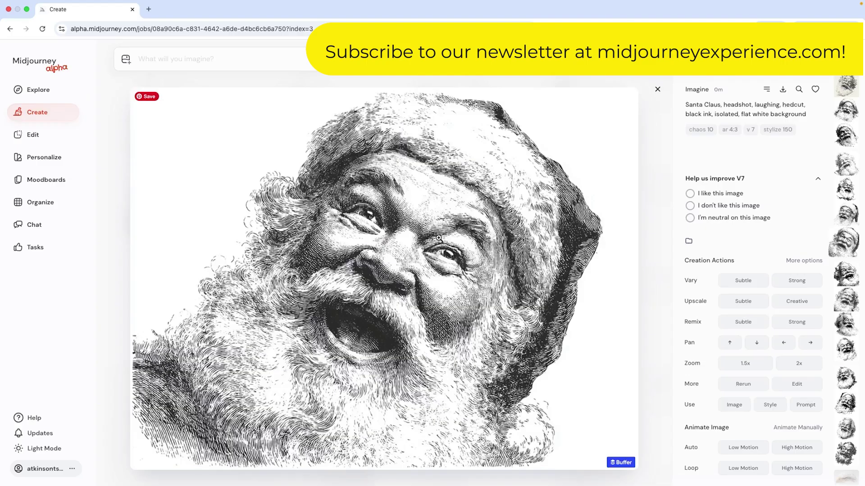
- Step through the remaining Santa hedcuts to the one wearing a fur-trimmed hat
key(Left)
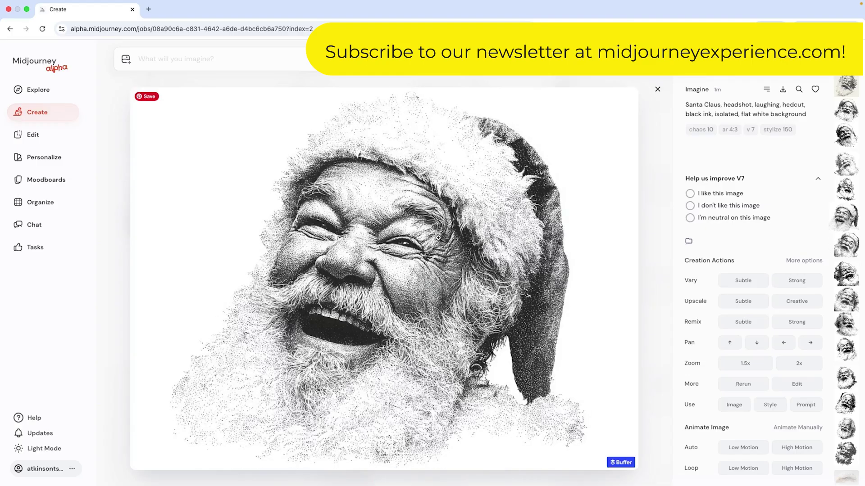
key(Left)
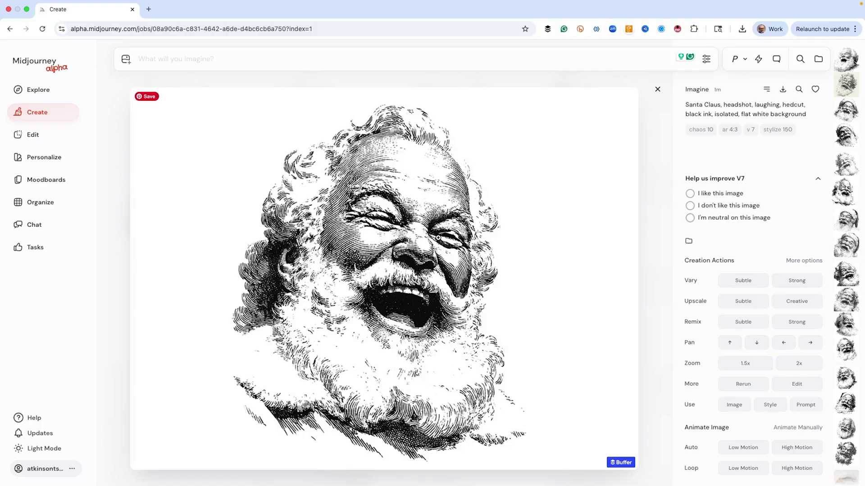
key(Up)
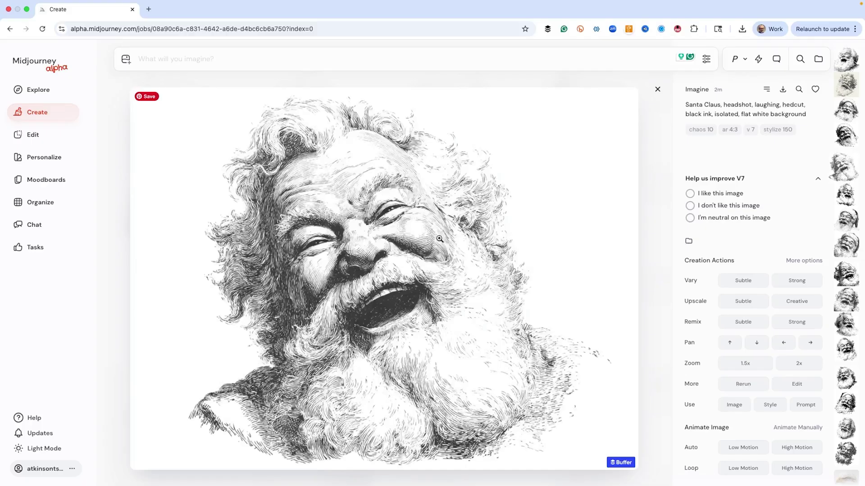
key(Up)
key(Up)
key(Up)
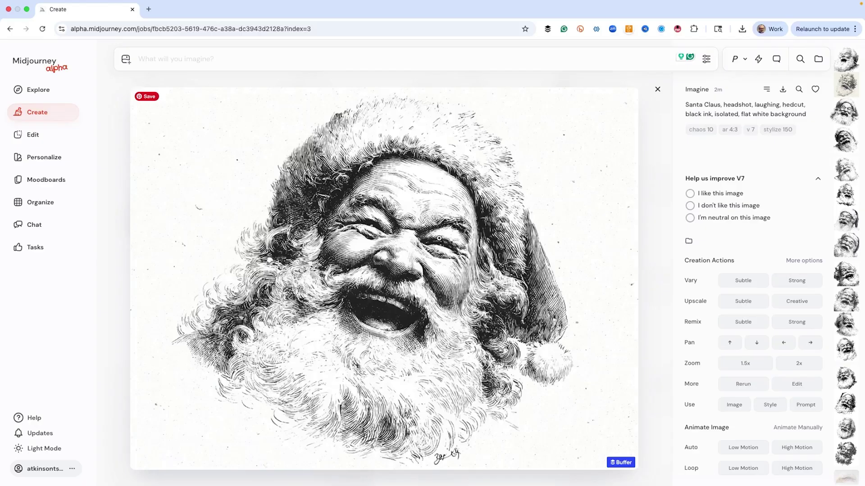
key(Up)
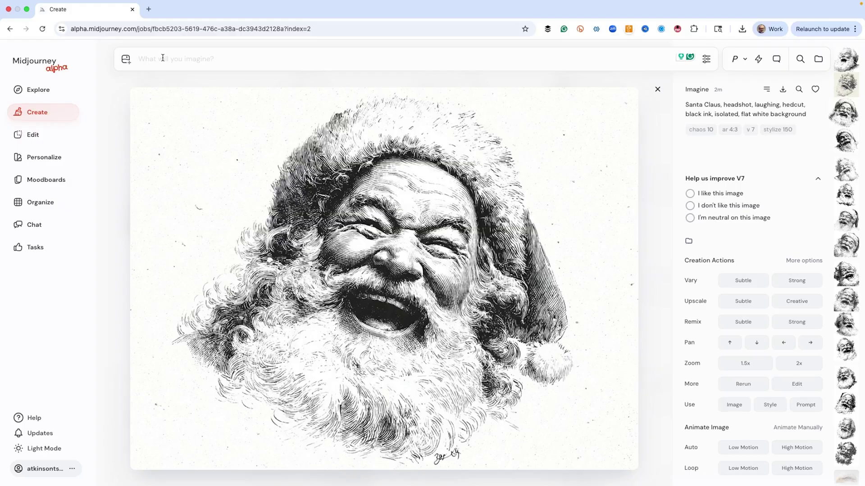
- Paste the 1950s cartoon man with beer mug prompt, add --r 4, submit, and close the image view
key(super+v)
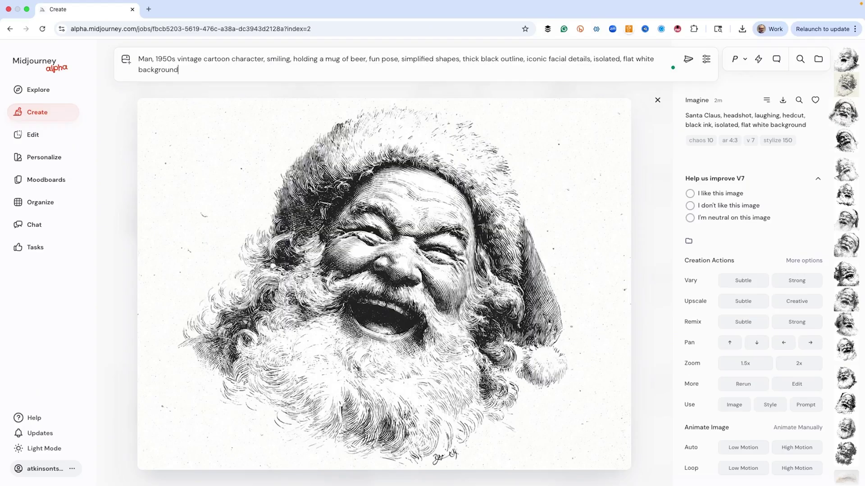
text(--r 4)
key(Return)
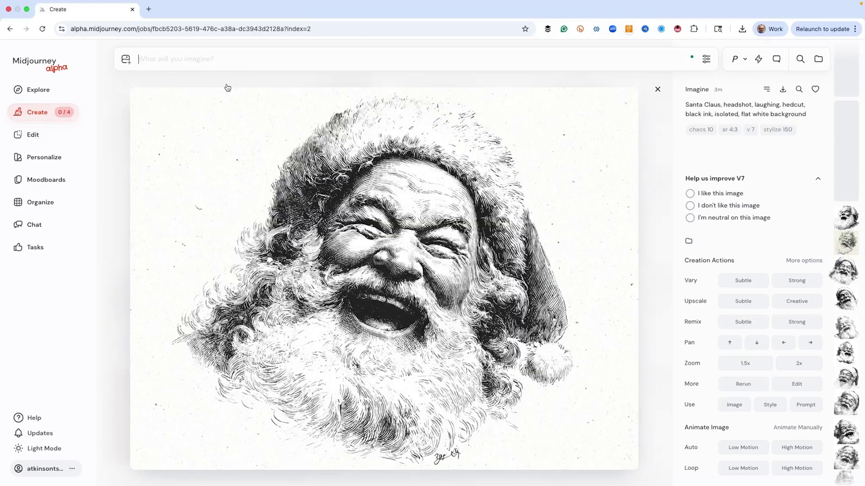
click(656, 92)
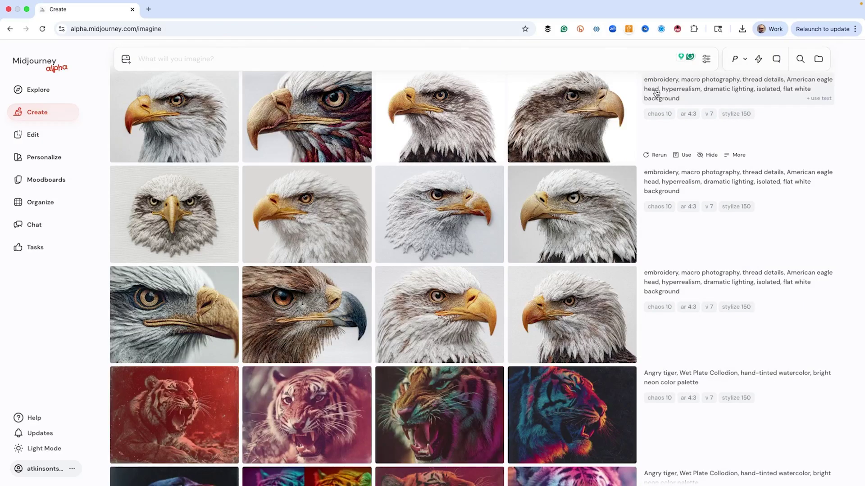
- Open a cartoon man result full-size and browse to the reclining man holding a beer mug
scroll(657, 93, up, 10)
scroll(441, 162, down, 1)
click(442, 162)
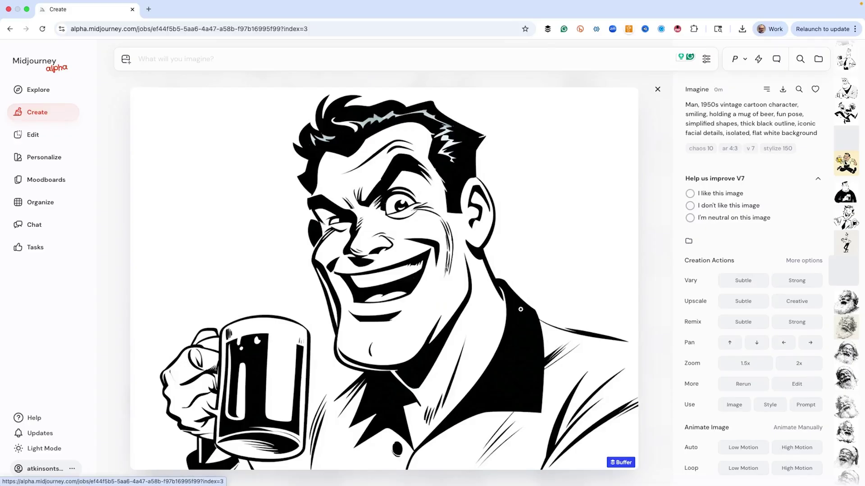
key(Left)
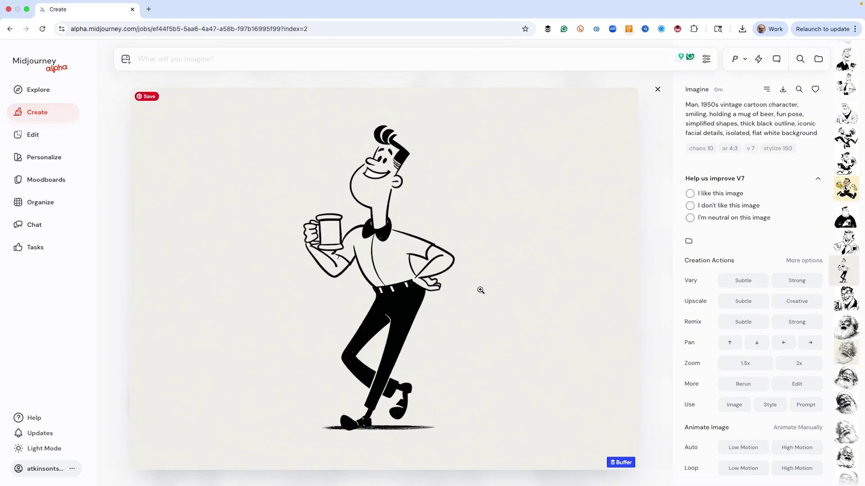
key(Left)
key(Left)
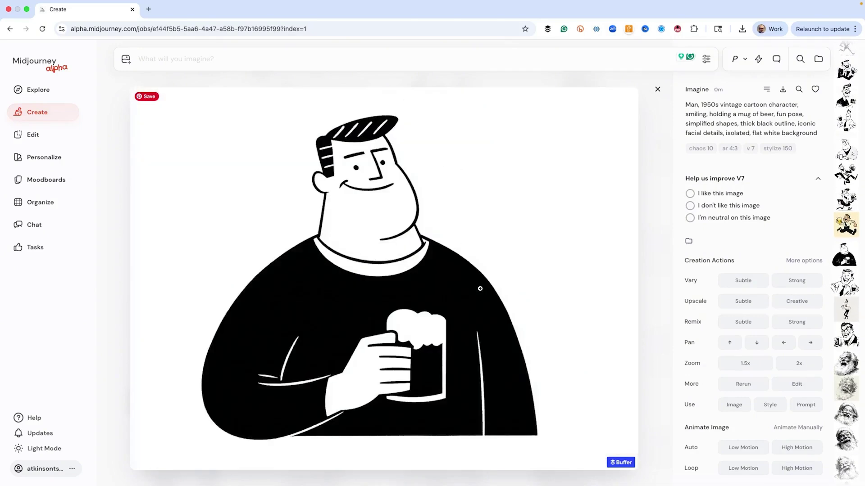
key(Left)
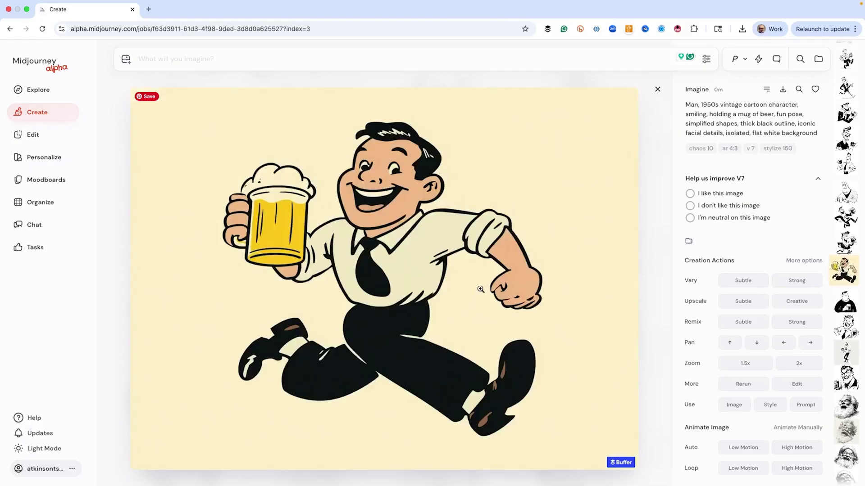
key(Left)
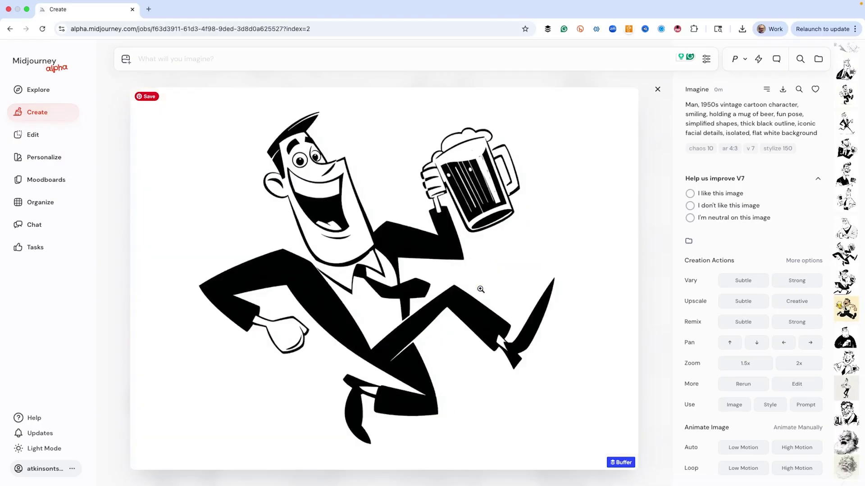
key(Left)
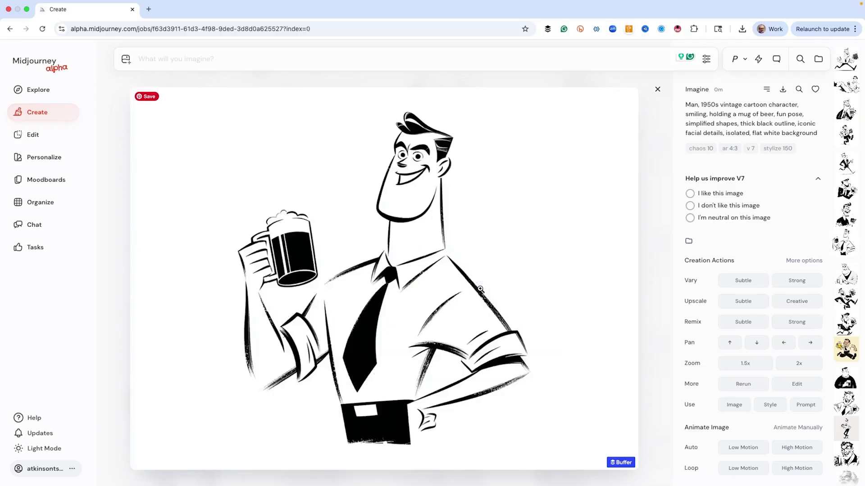
key(Left)
key(Left)
key(Left)
key(Left)
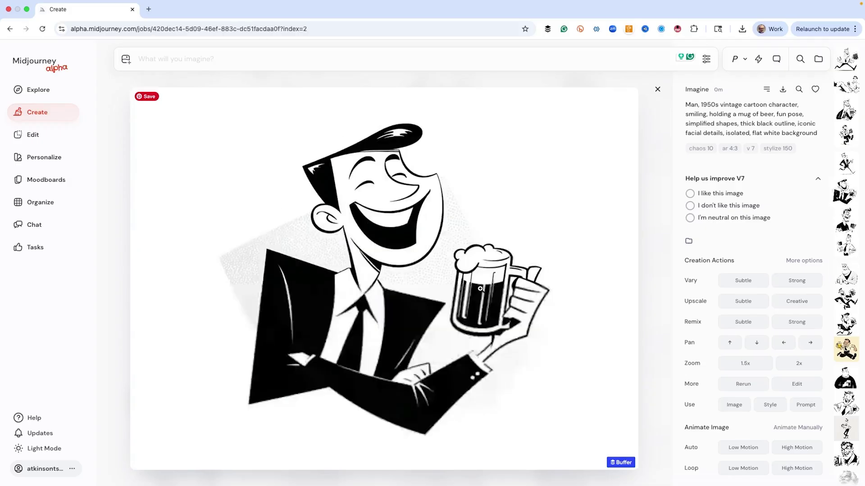
key(Left)
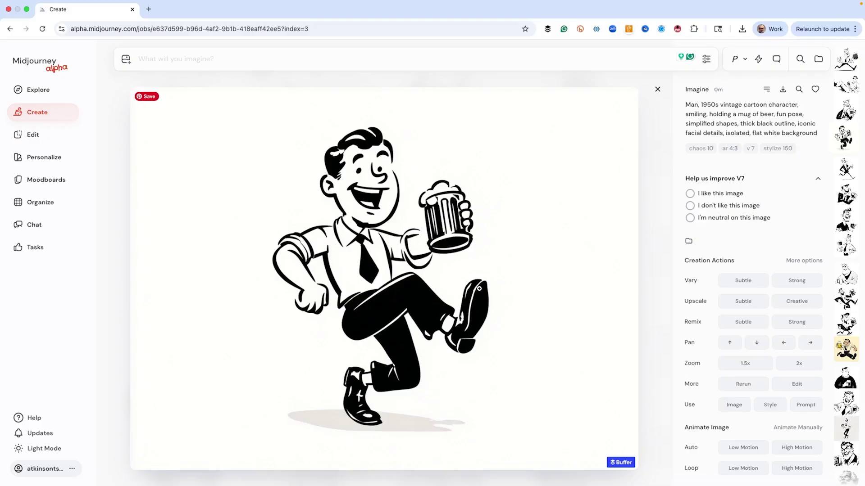
- Paste 'transparent layers, {floral tapestry, geometric}, ombre tones, cool color palette' into the prompt box
scroll(473, 291, down, 1)
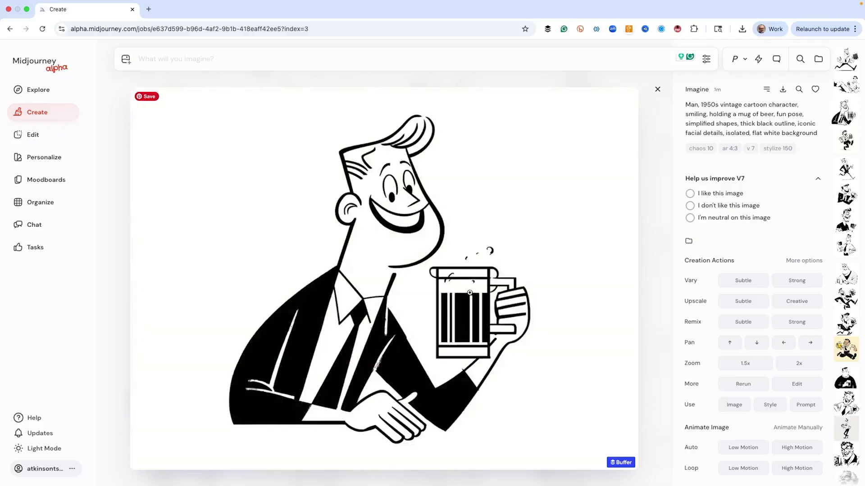
scroll(470, 293, up, 1)
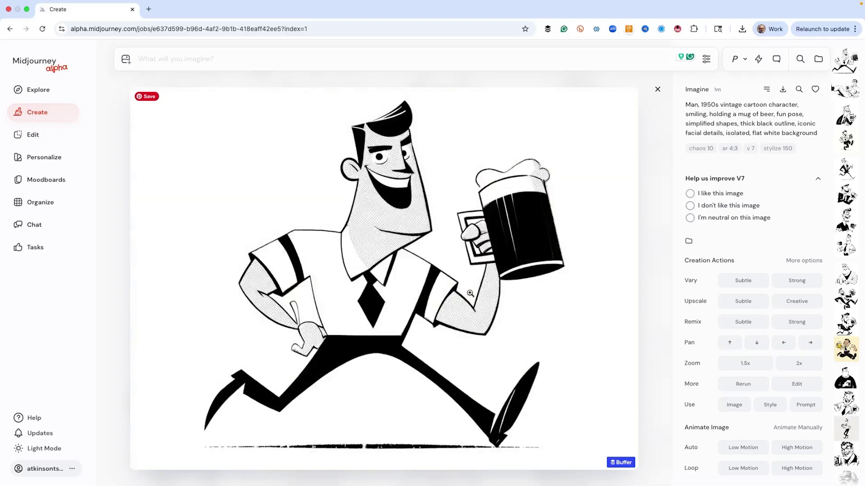
scroll(469, 293, up, 2)
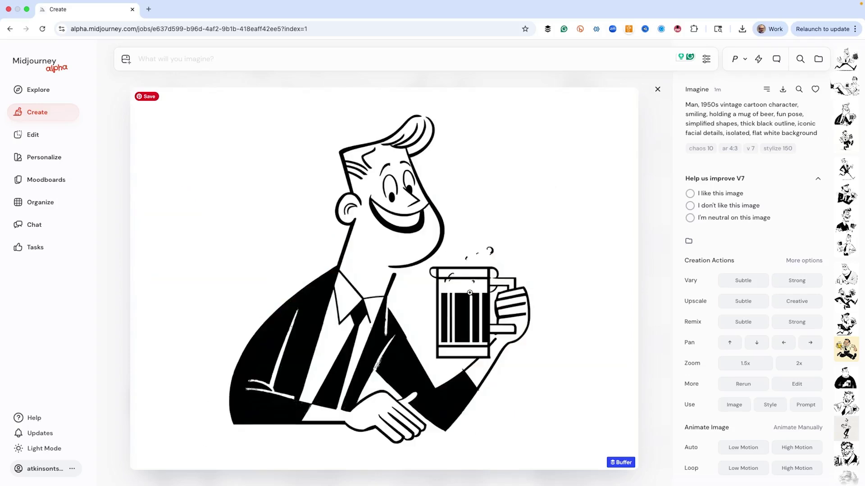
scroll(469, 293, down, 1)
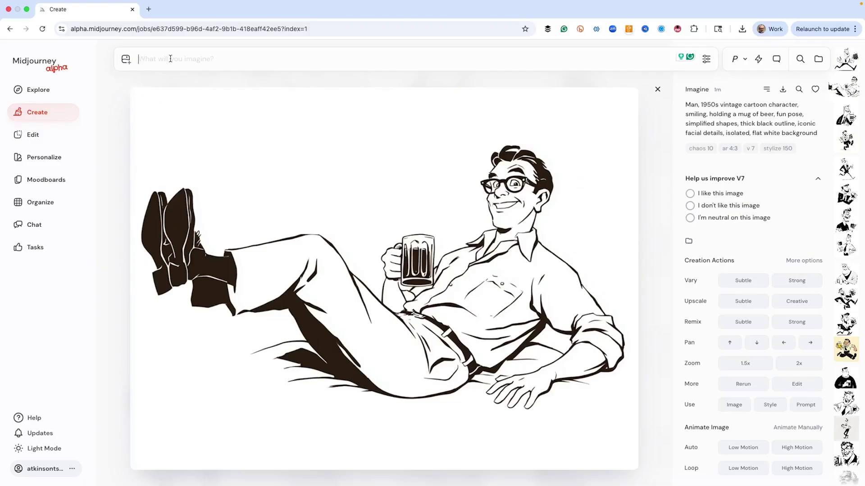
text(transparent layers, {floral tapestry, geometric}, ombre tones, cool color palette)
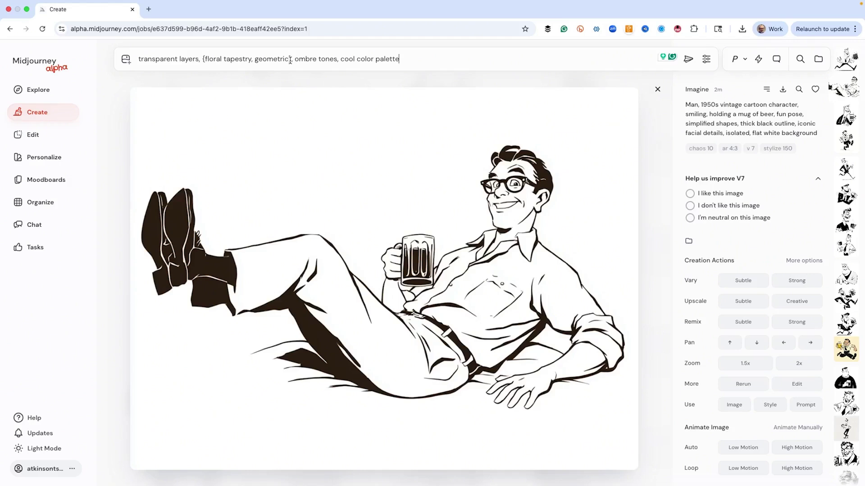
- Add --r 4 to the transparent-layers permutation prompt, submit it, and close the enlarged view
text(--r 4)
key(Return)
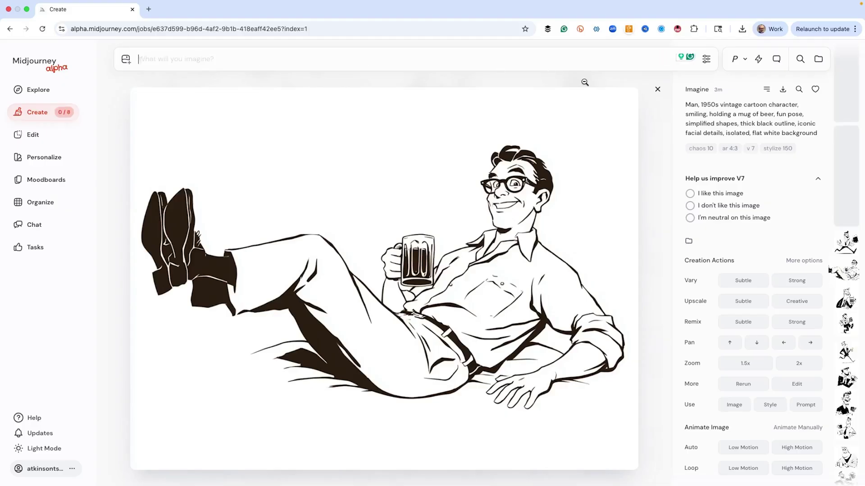
click(657, 90)
- Scroll the Create feed to review the new geometric and floral tapestry rows above the cartoon-man results
scroll(439, 142, up, 4)
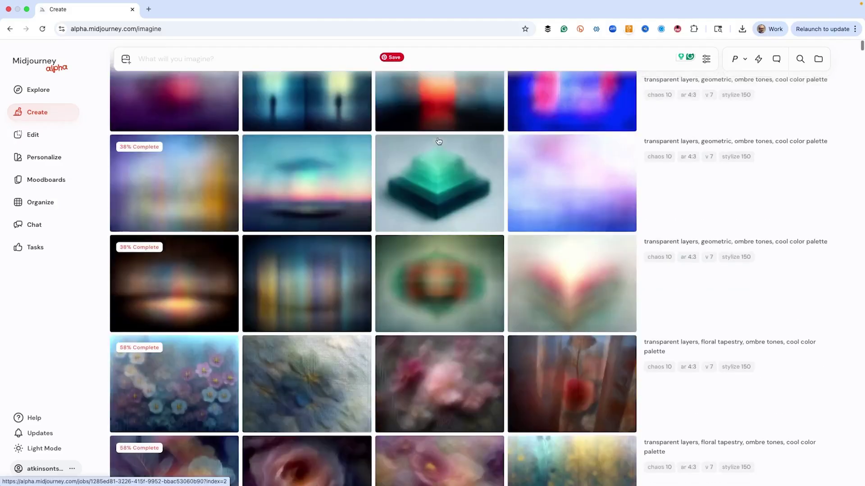
scroll(439, 142, up, 2)
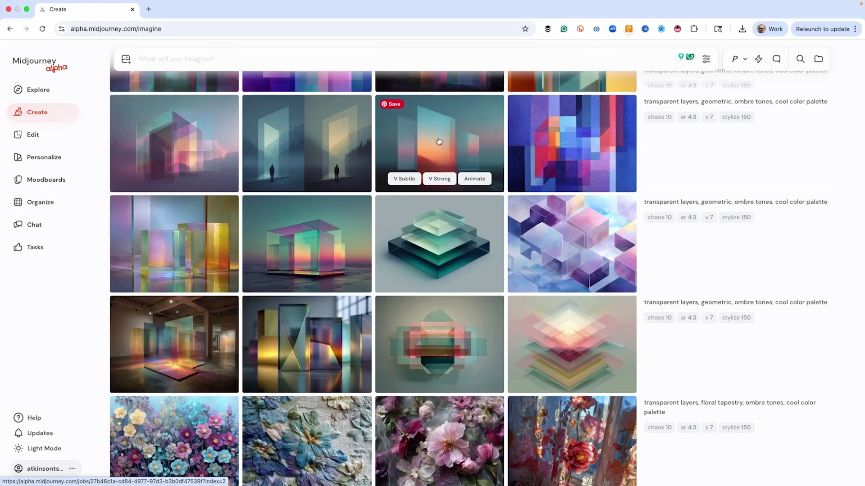
scroll(412, 170, down, 1)
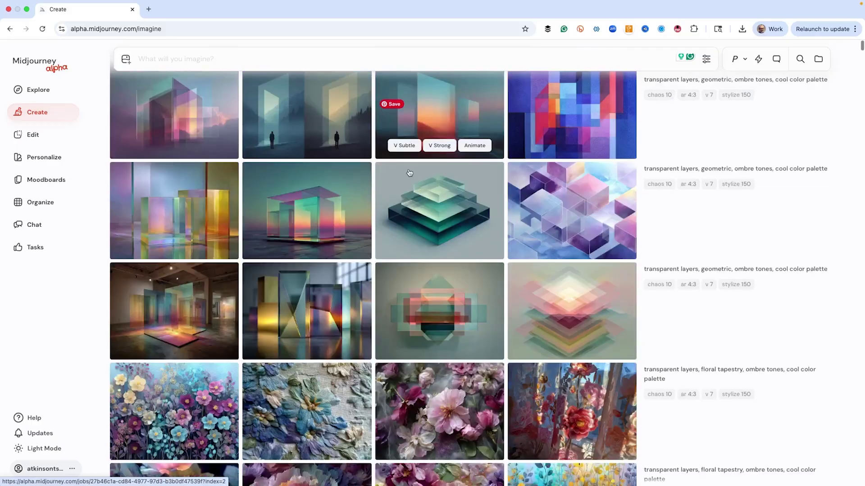
scroll(409, 173, down, 8)
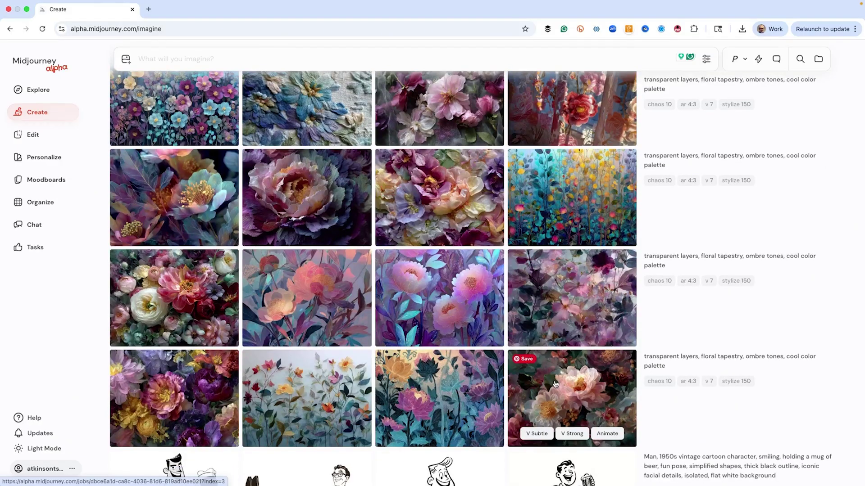
- Enlarge a floral tapestry image, page through the floral set, then advance to the first geometric transparent-layers image
click(555, 384)
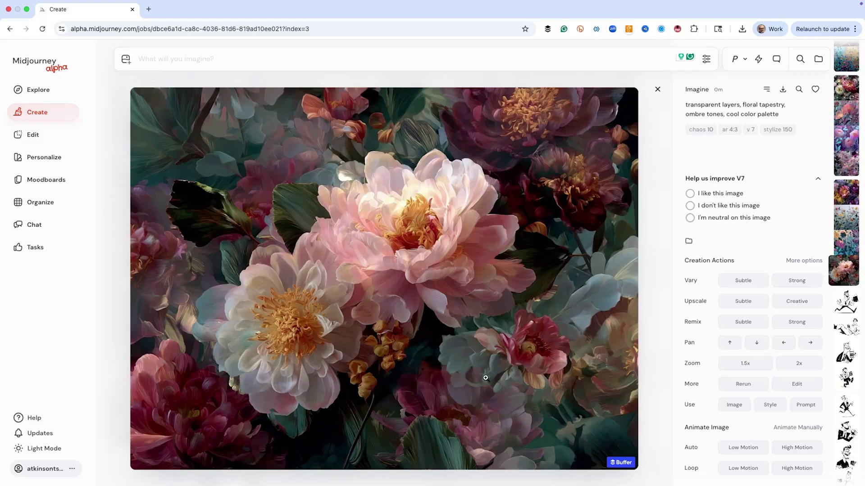
scroll(463, 376, up, 1)
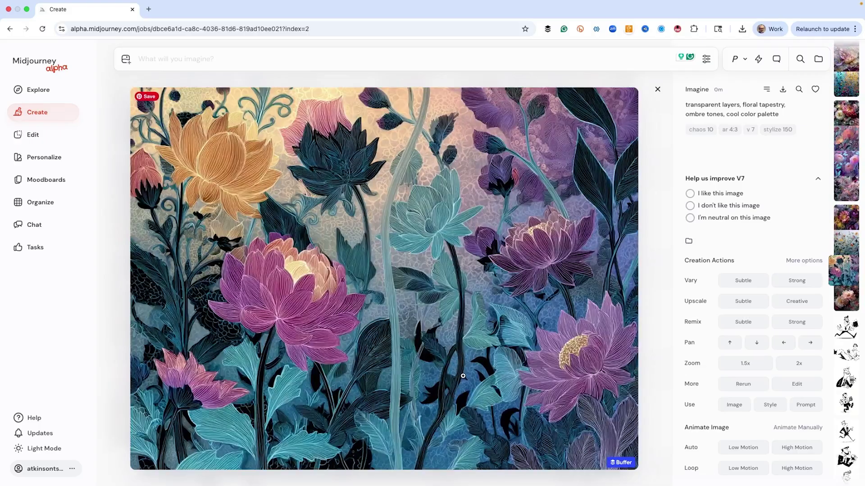
scroll(463, 376, up, 1)
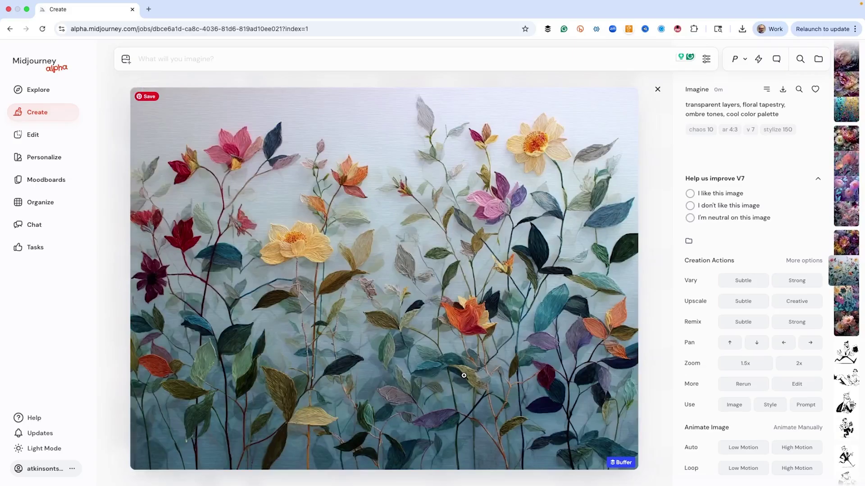
scroll(464, 376, up, 1)
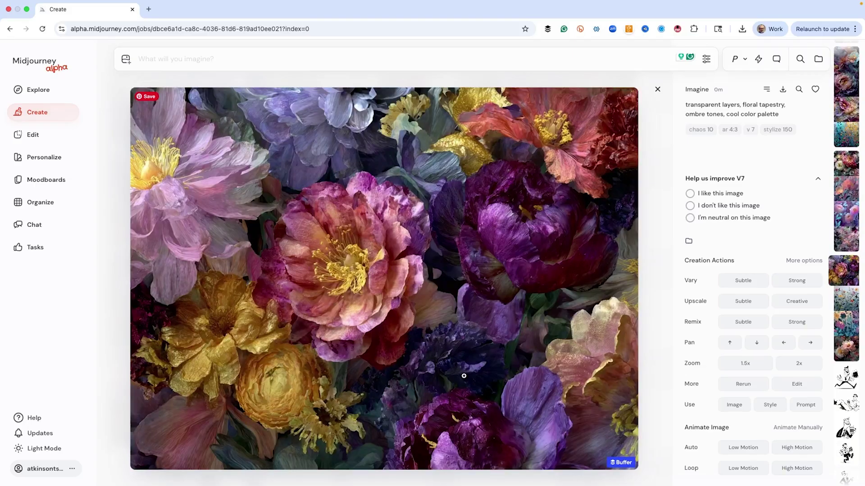
scroll(464, 375, up, 1)
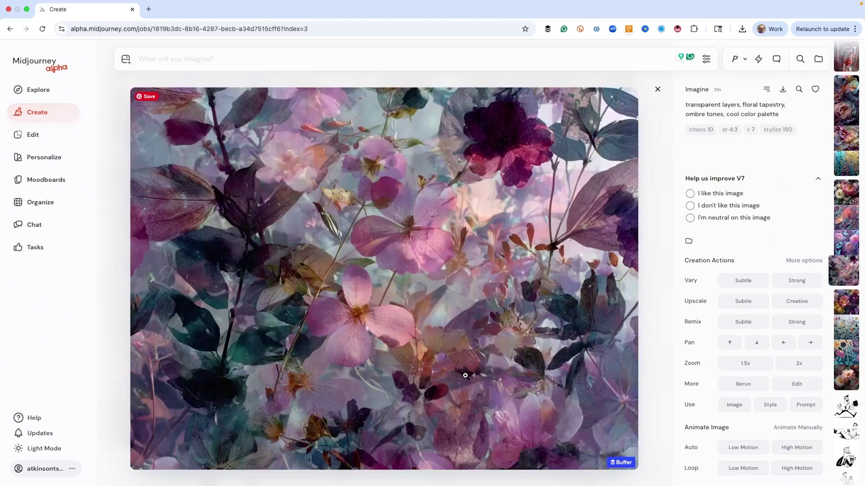
scroll(465, 375, up, 1)
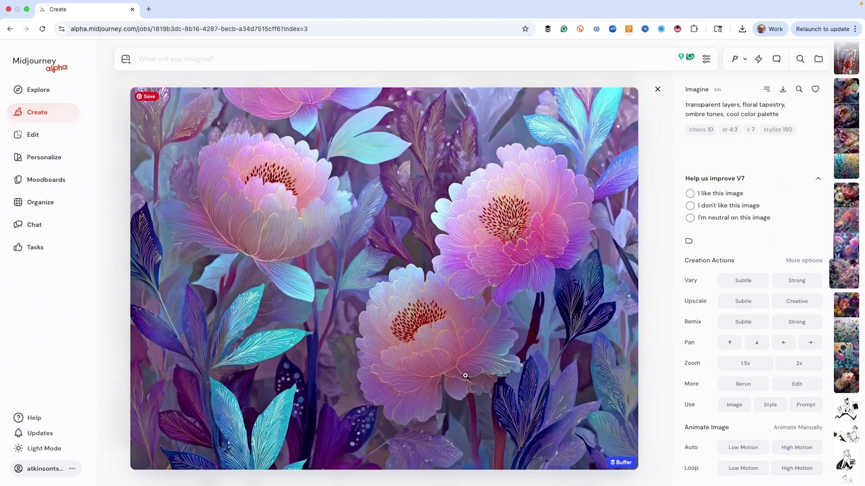
scroll(465, 376, up, 2)
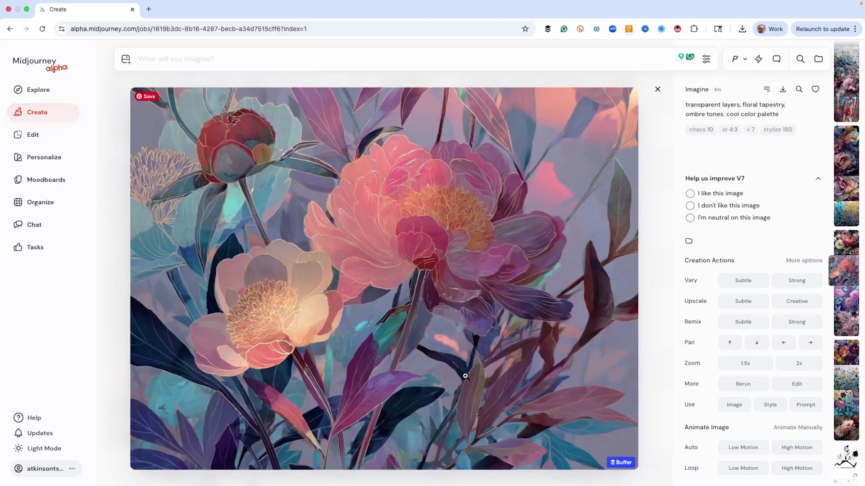
scroll(465, 375, up, 1)
scroll(465, 375, up, 1)
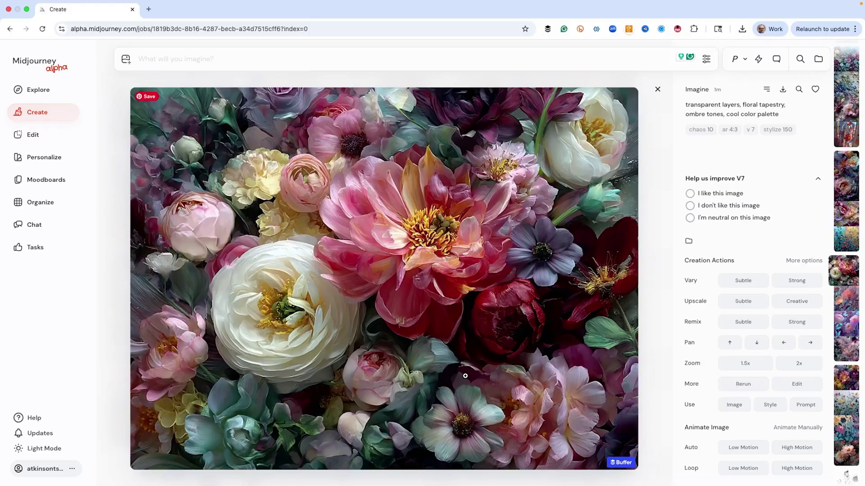
scroll(465, 375, up, 1)
scroll(465, 376, up, 1)
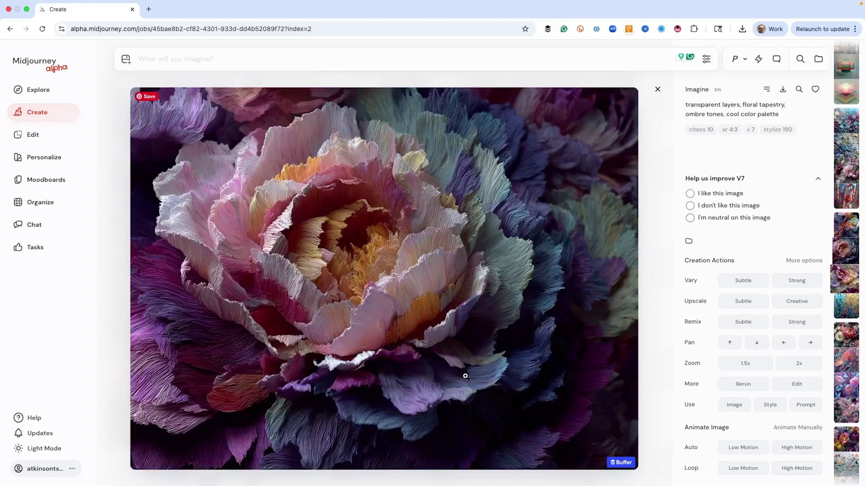
scroll(465, 376, up, 1)
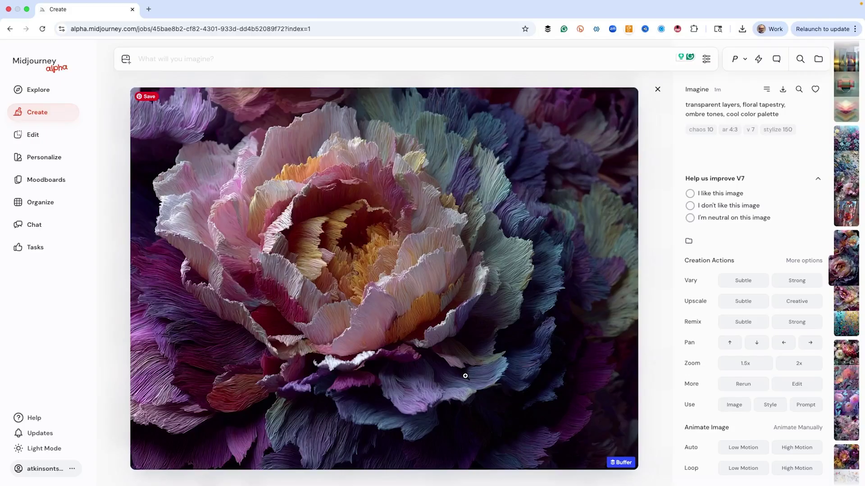
scroll(465, 376, up, 1)
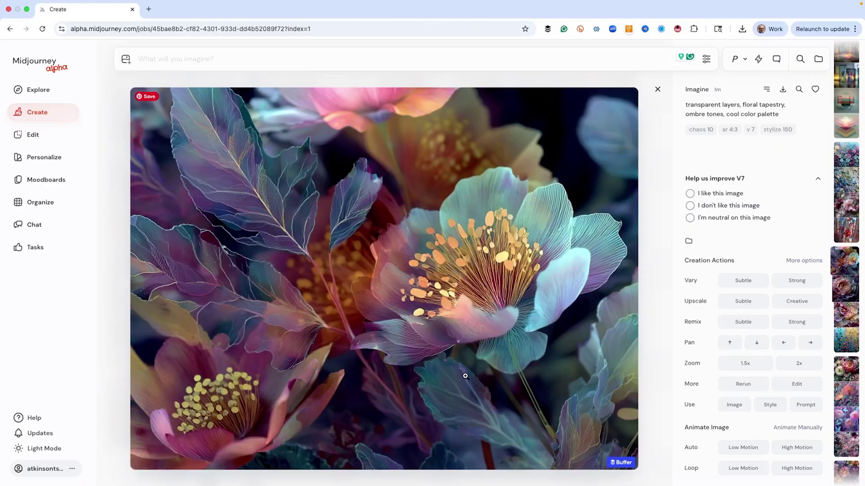
scroll(465, 375, up, 1)
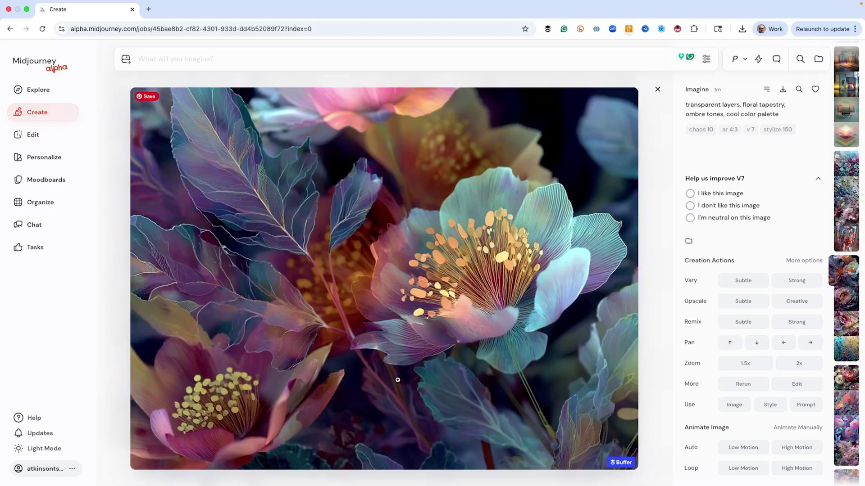
key(Up)
key(Up)
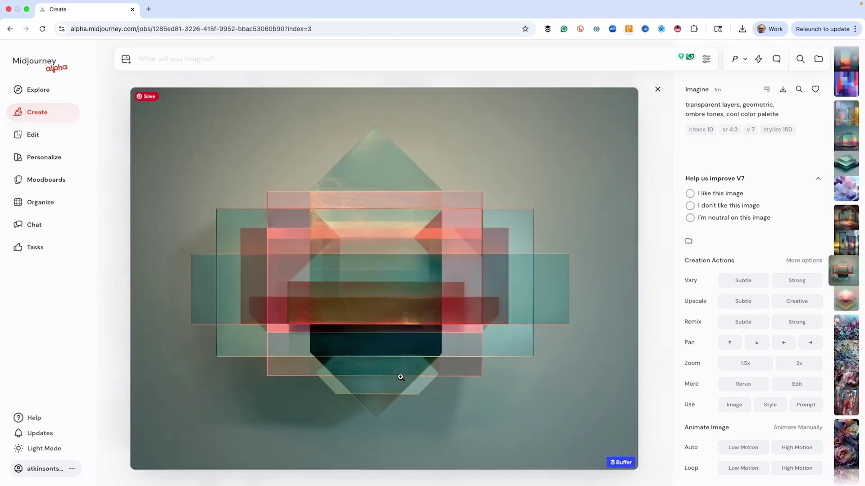
- Step through the glass room, green slabs, glass cube, blue-purple block and sunset glass panel images
key(Up)
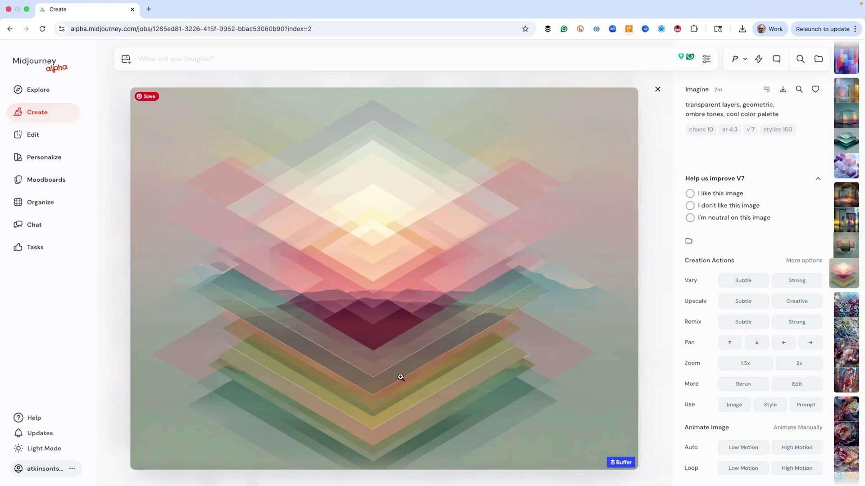
key(Up)
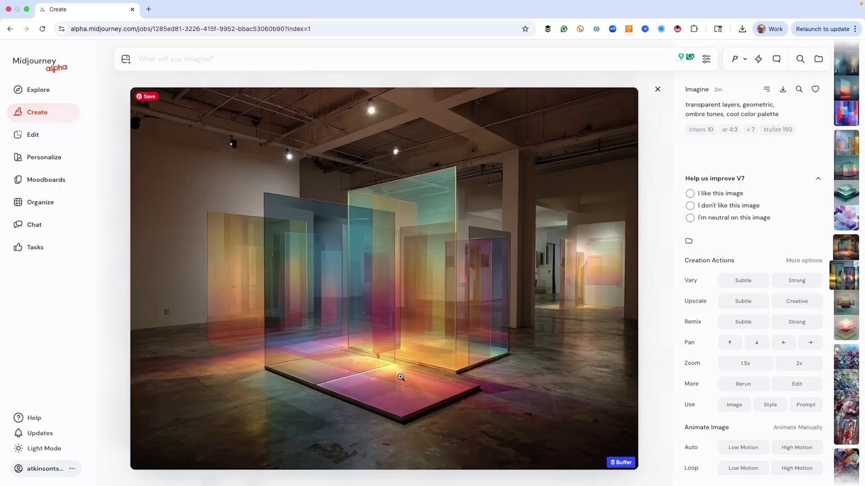
key(Up)
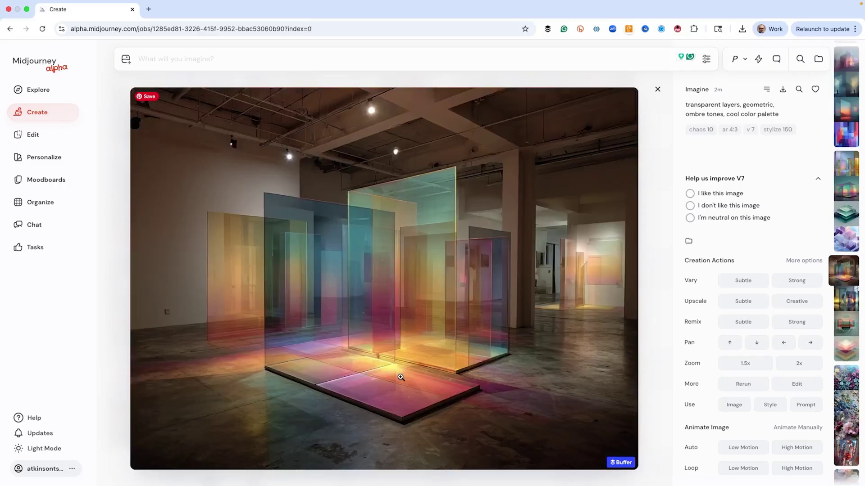
key(Up)
key(Up)
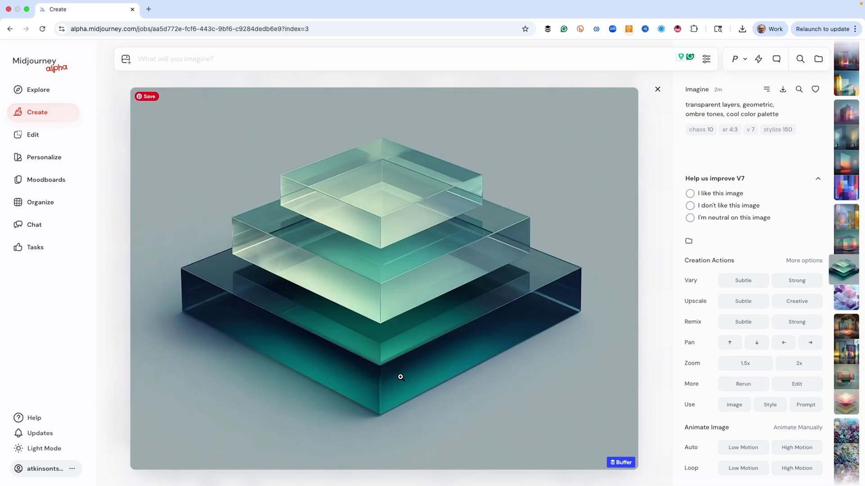
key(Up)
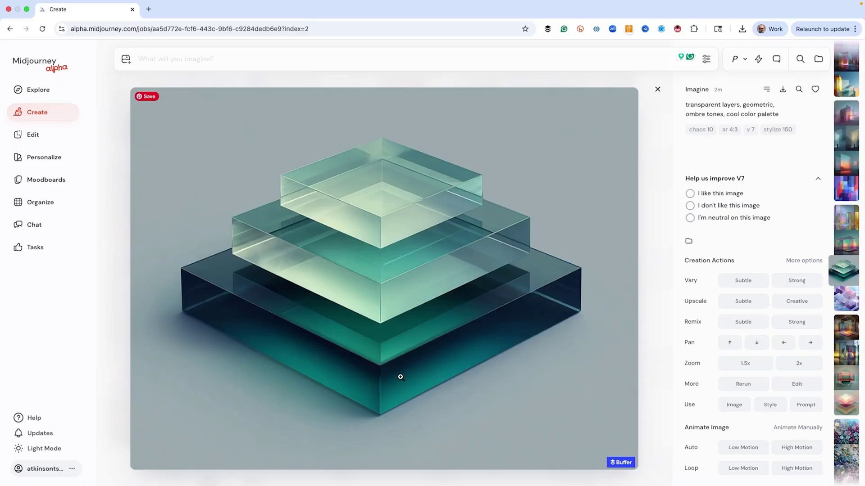
key(Left)
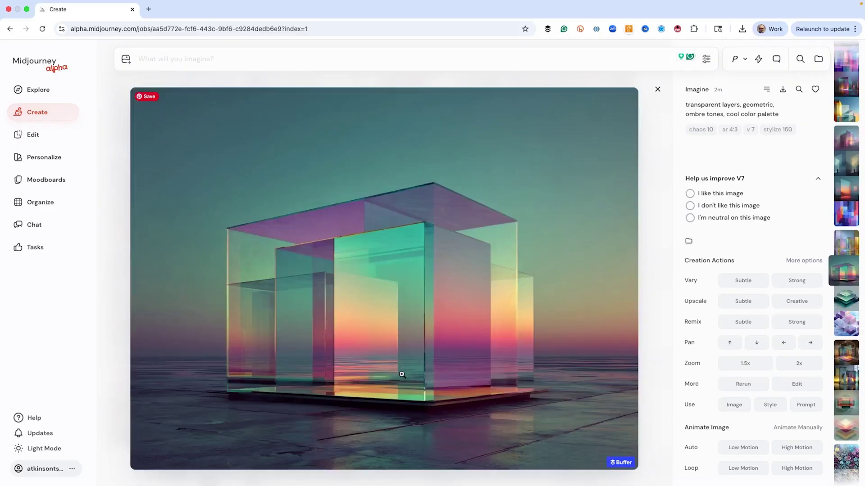
key(Left)
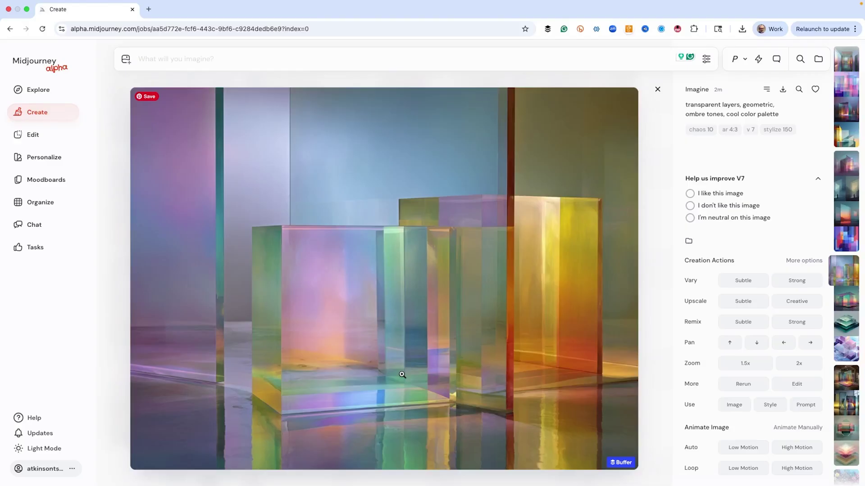
key(Up)
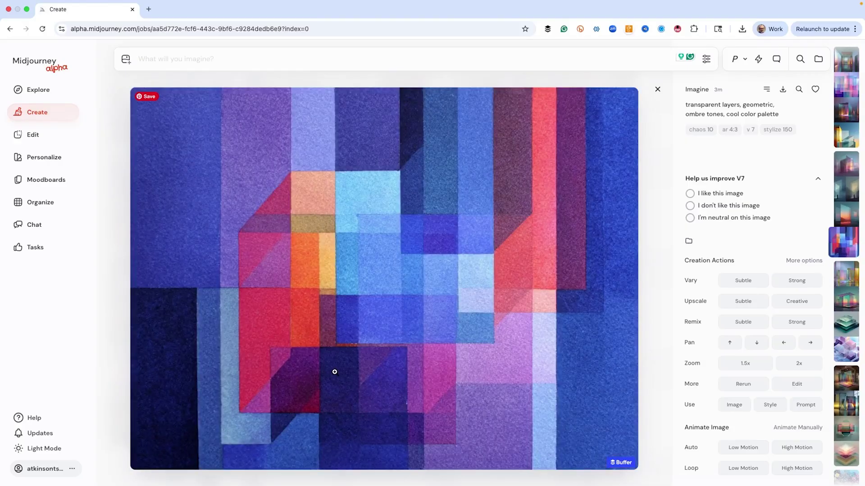
key(Up)
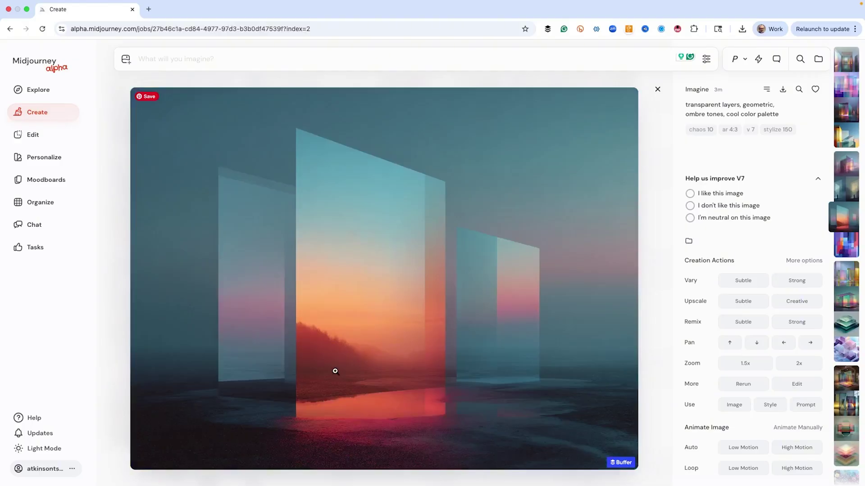